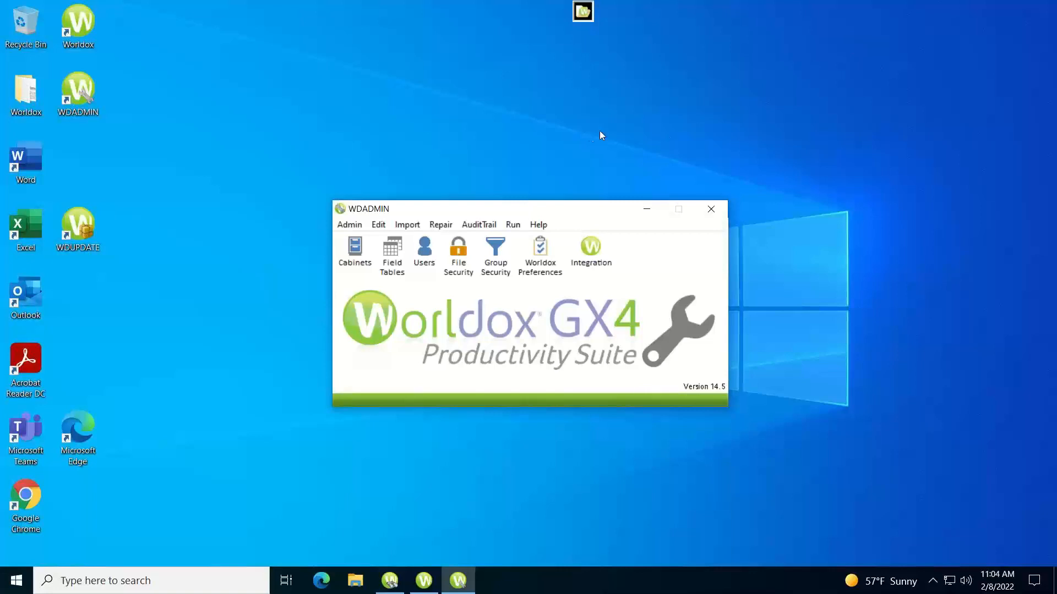
Step: Review the audit trail configuration's resource and database paths, then close the list
left_click(480, 226)
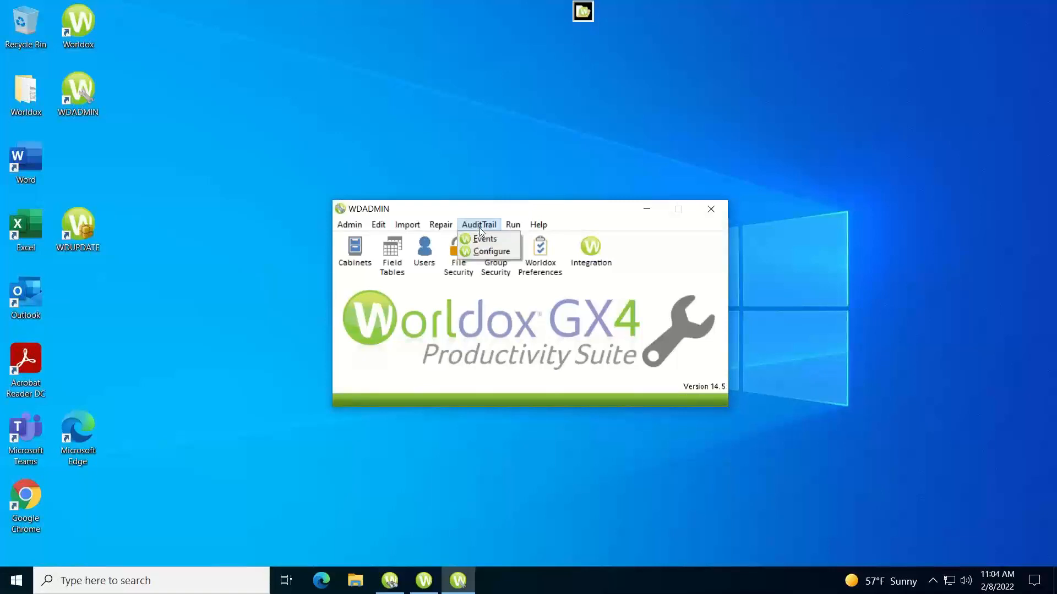
left_click(494, 253)
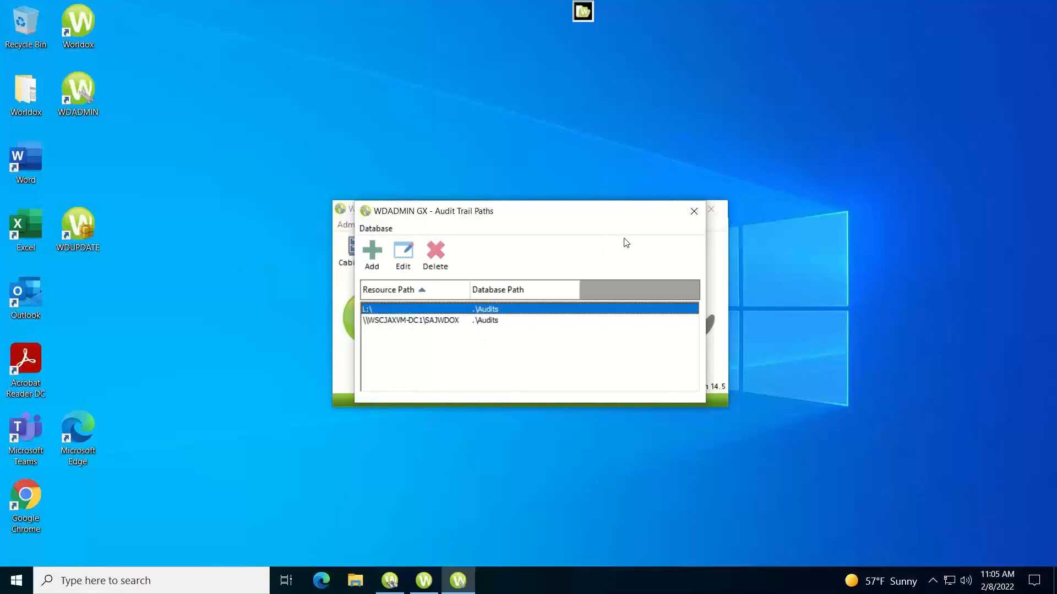
left_click(694, 211)
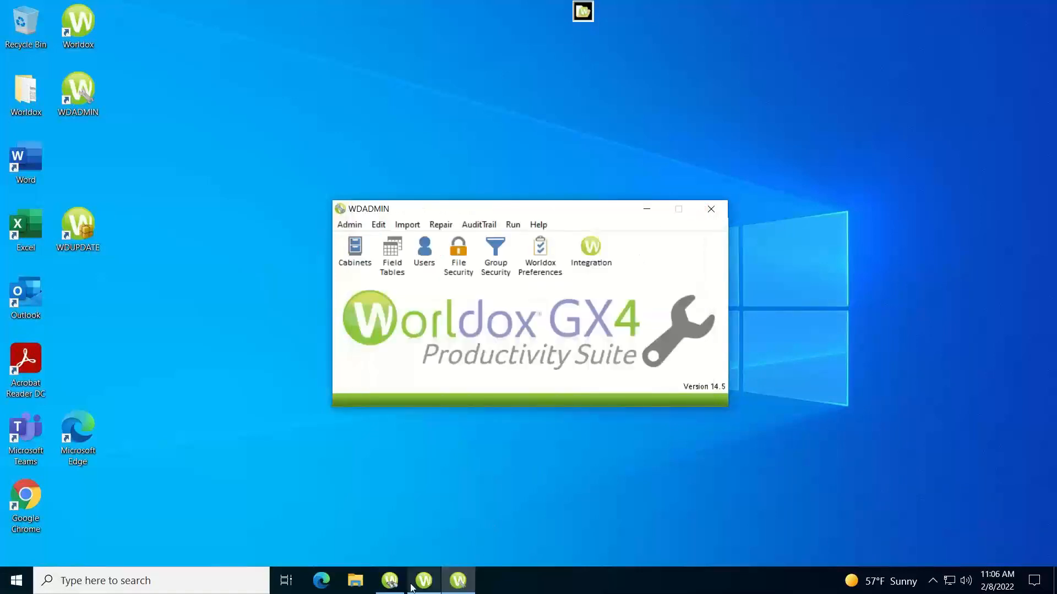
Step: Switch to WDINDEX, browse from the SAJWDOX database's metadata logs to its Audits folder, examine the WAT files, and return to WDADMIN
left_click(391, 583)
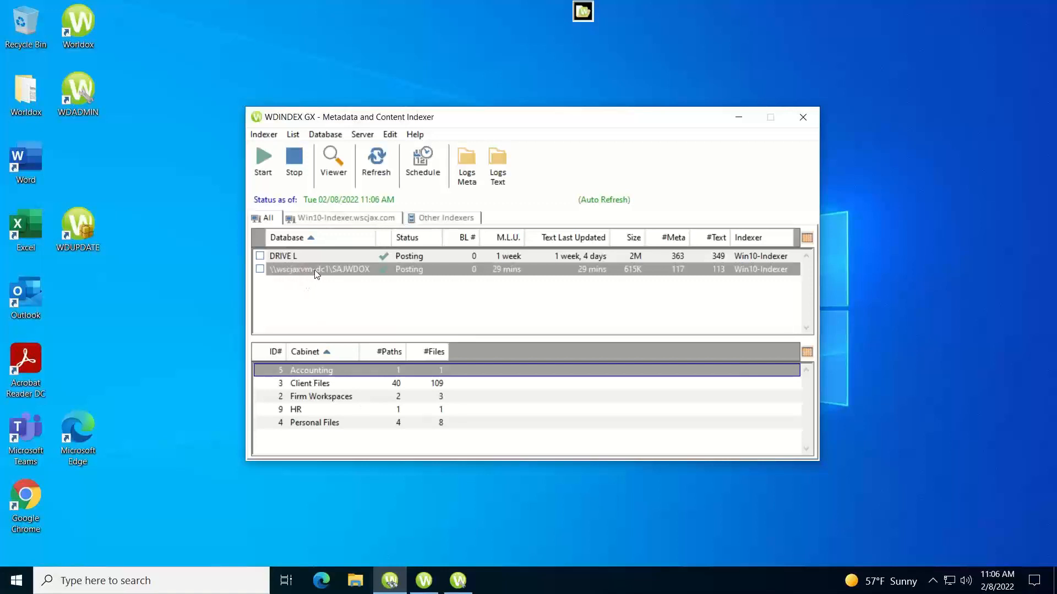
left_click(465, 170)
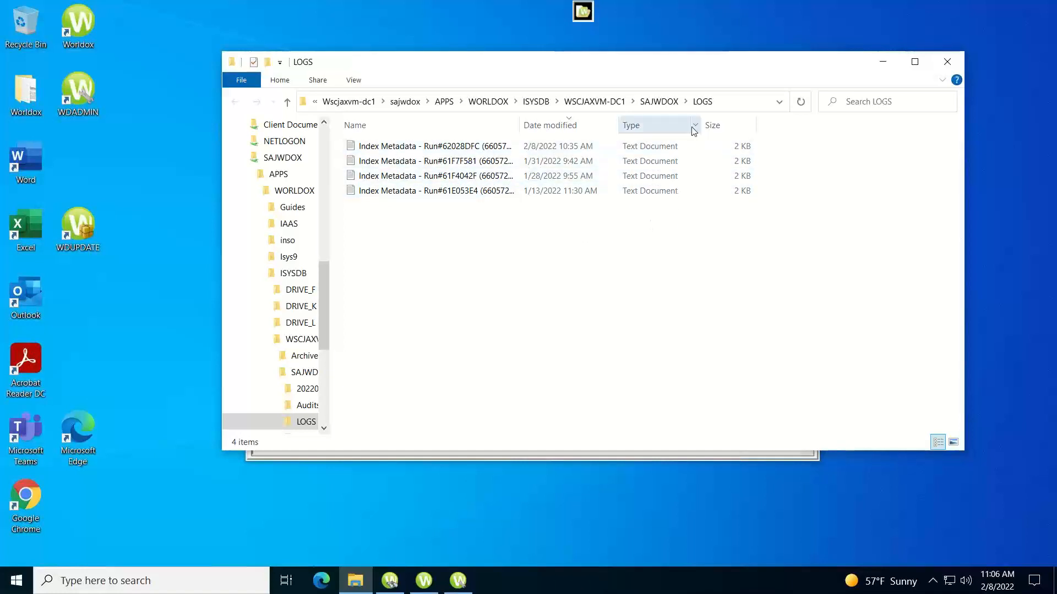
left_click(660, 105)
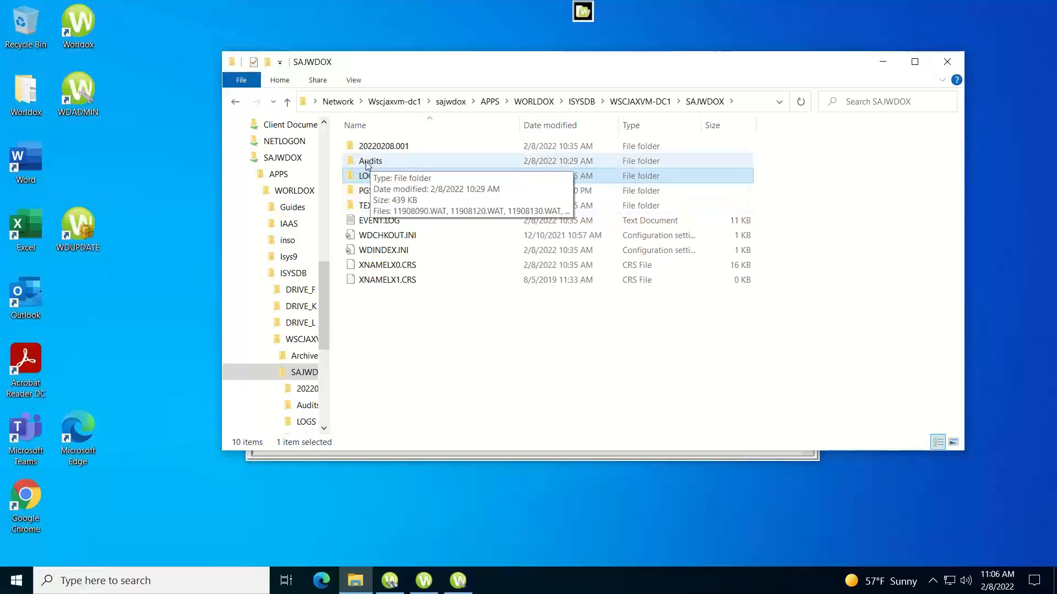
double_click(370, 163)
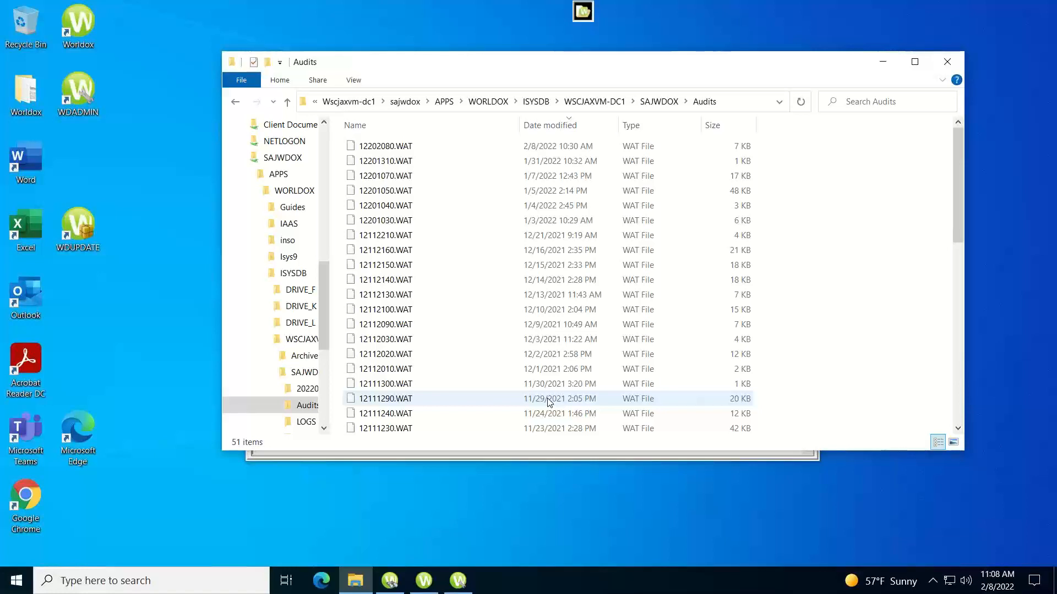
left_click(946, 64)
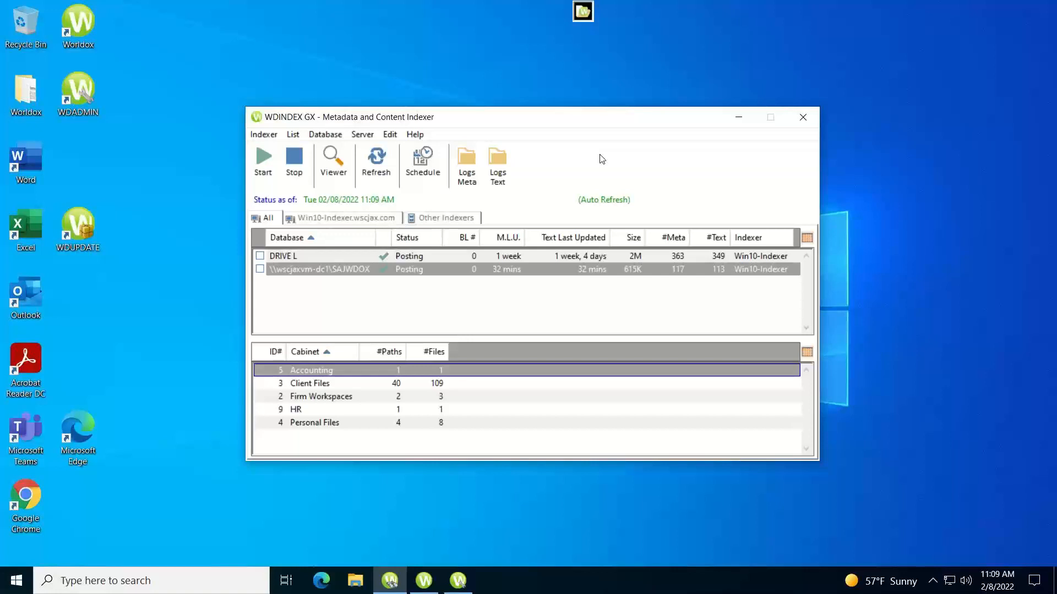
left_click(737, 118)
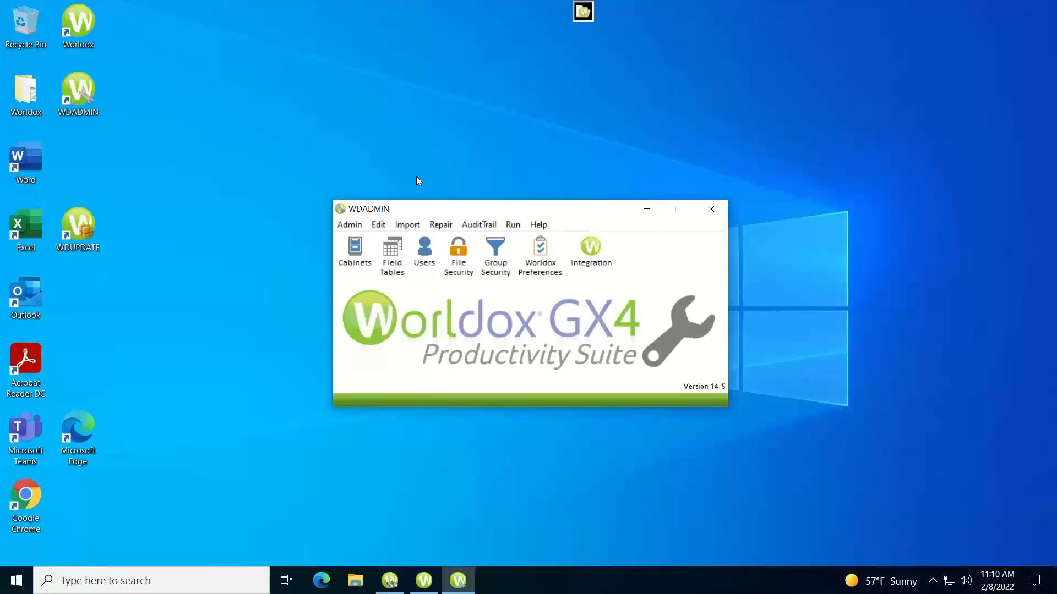
Step: Set up an audit trail events search starting 6 Months Ago and limited to the Client Files cabinet
left_click(477, 227)
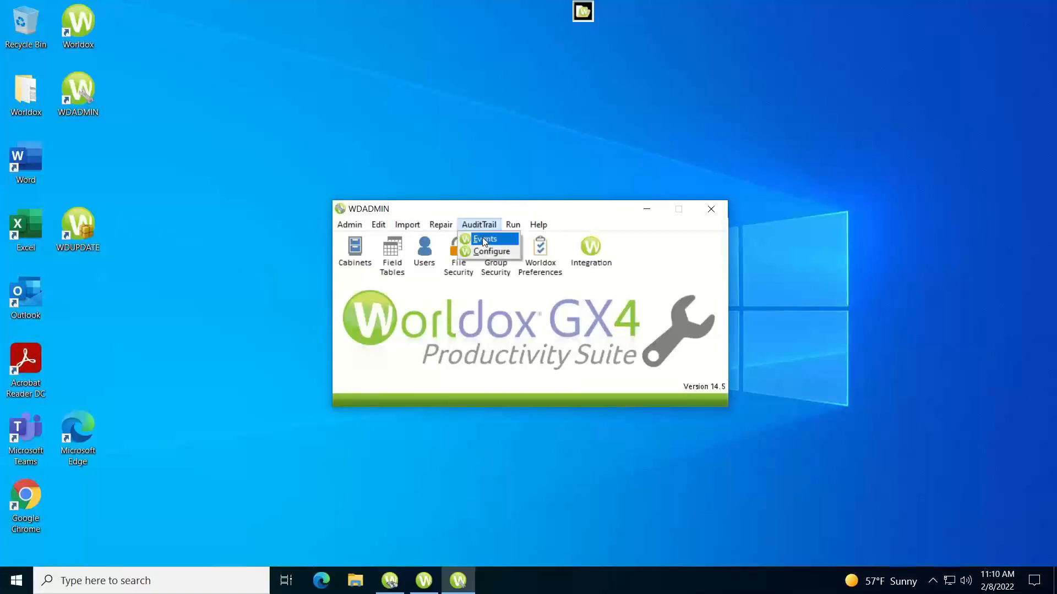
left_click(485, 241)
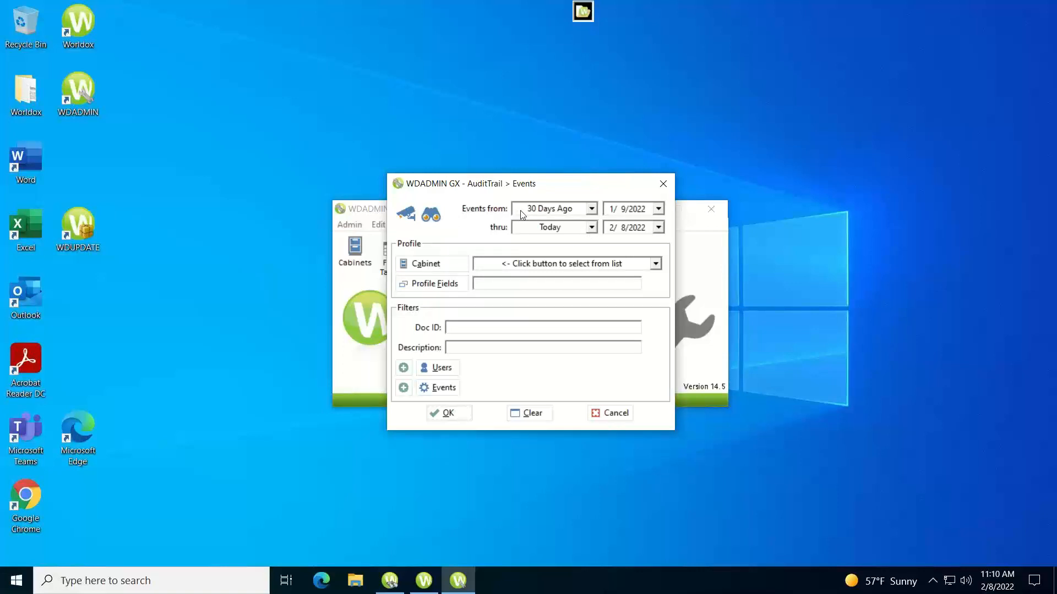
left_click(591, 210)
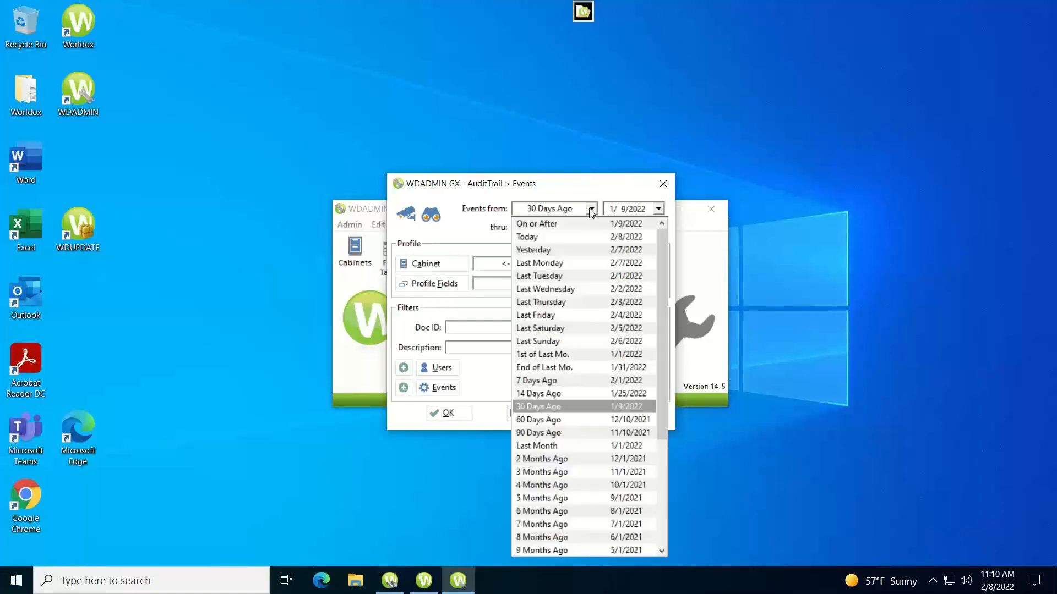
left_click(556, 510)
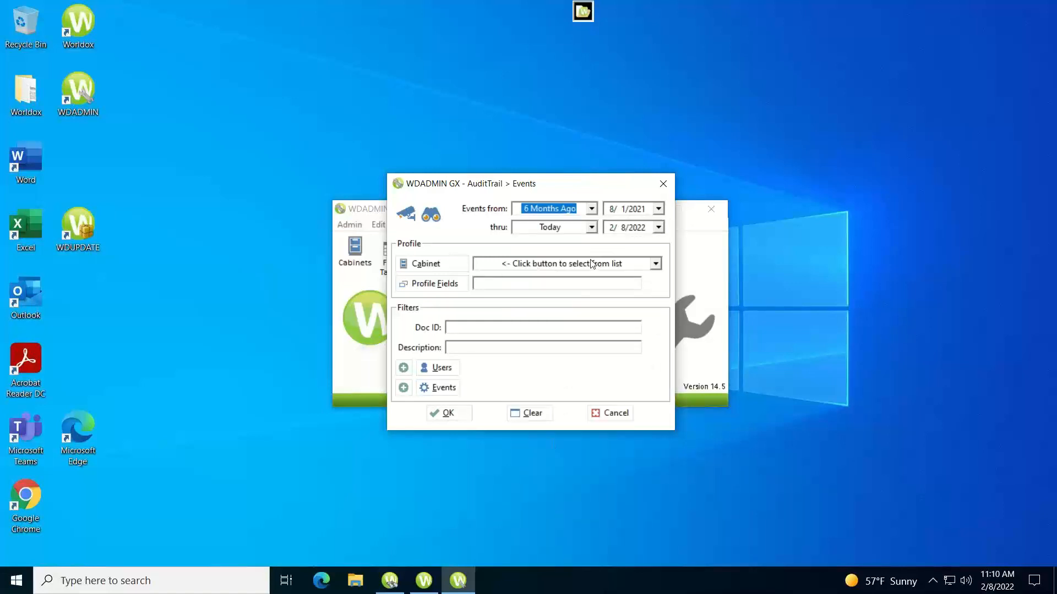
left_click(425, 265)
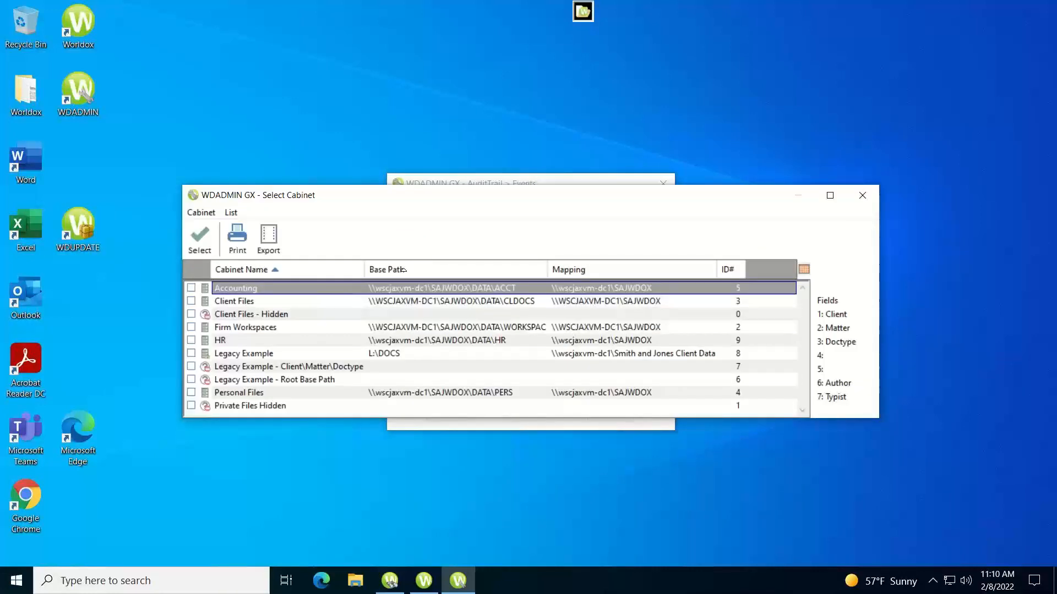
left_click(193, 301)
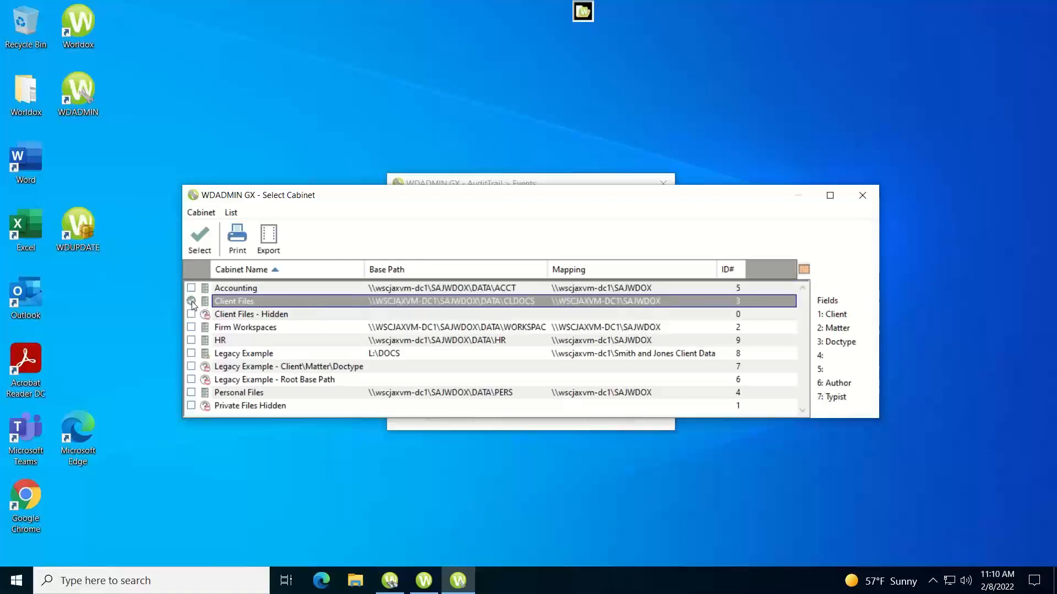
left_click(200, 245)
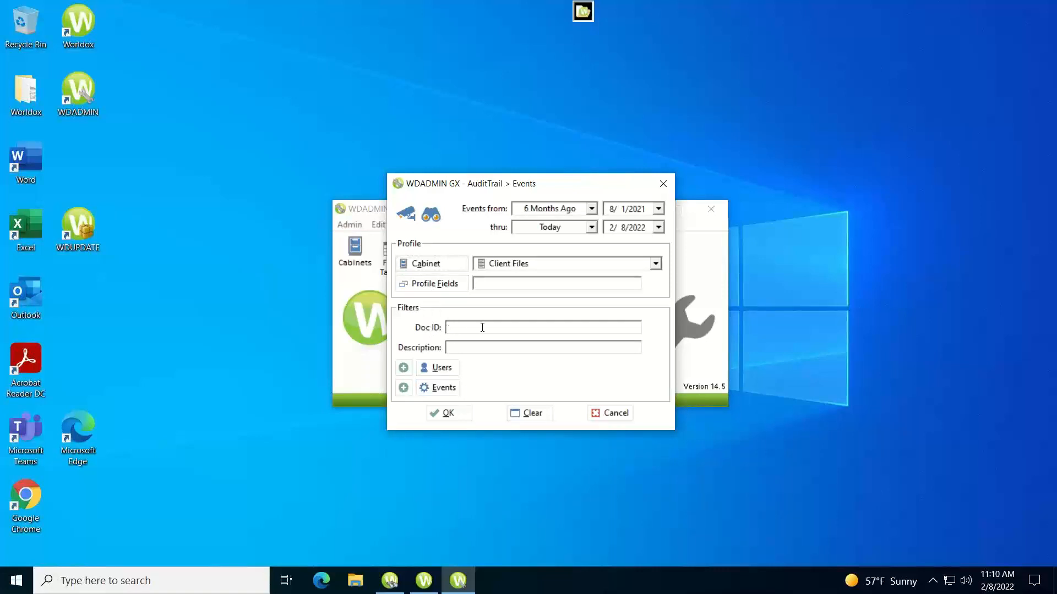
Step: Restrict the audit events search to the seventh user in the user list
left_click(495, 348)
left_click(441, 368)
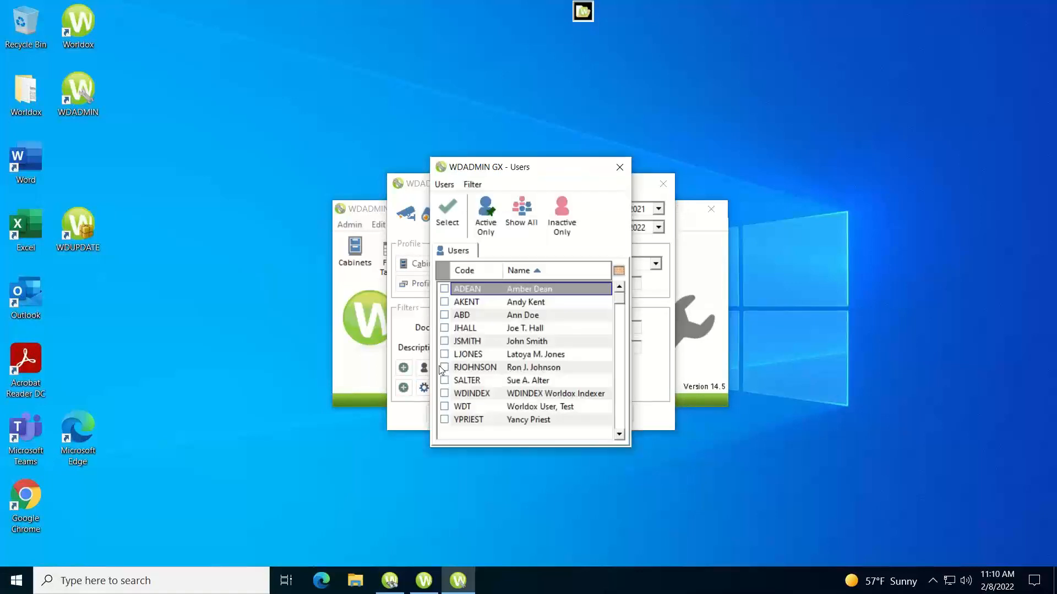
left_click(445, 369)
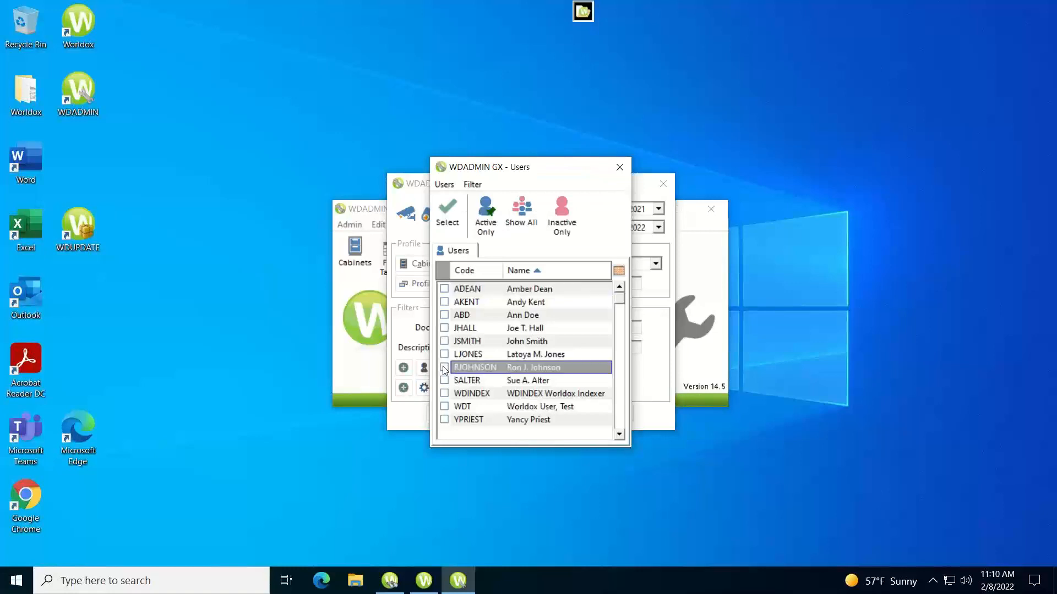
left_click(448, 216)
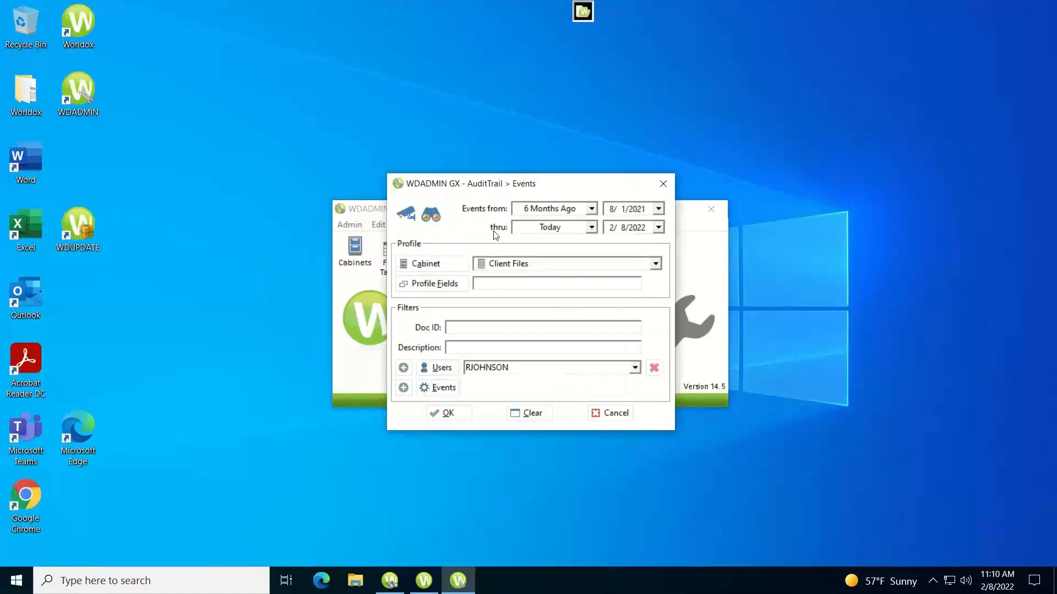
Step: Filter the audit search to "deleted" events and run it
left_click(443, 390)
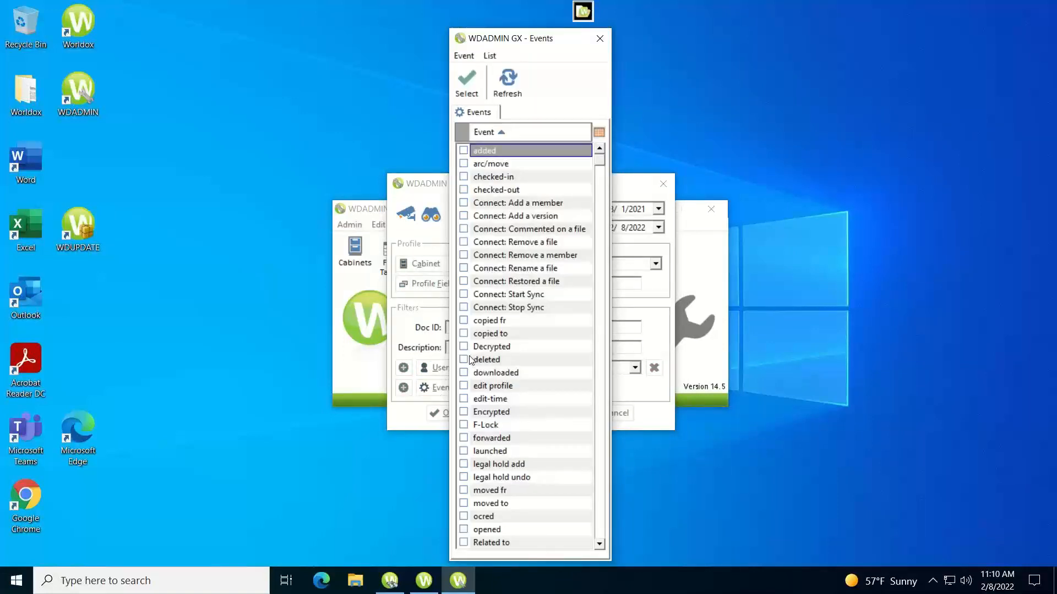
left_click(464, 361)
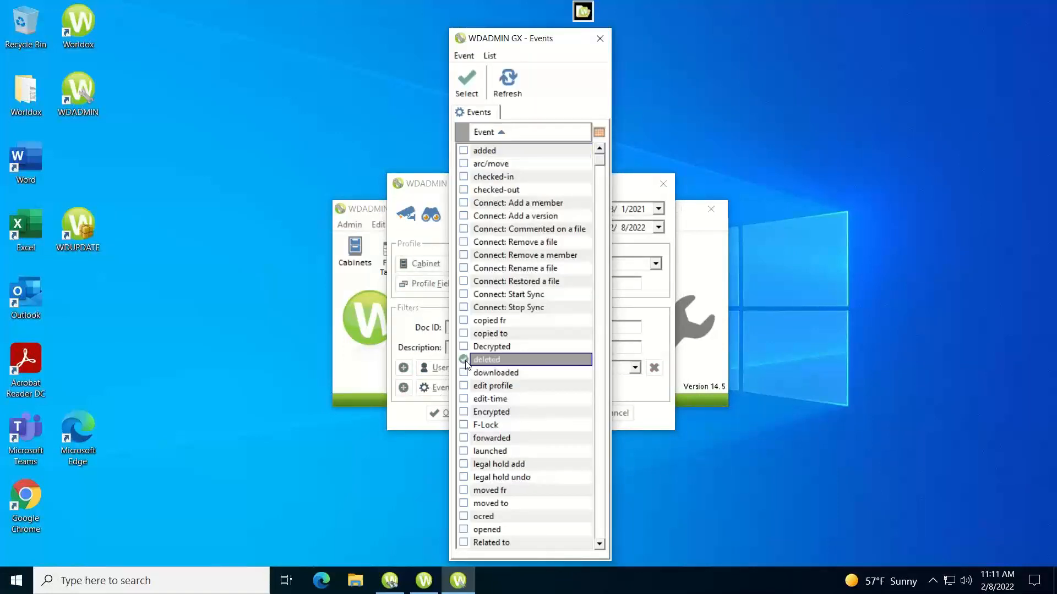
left_click(466, 82)
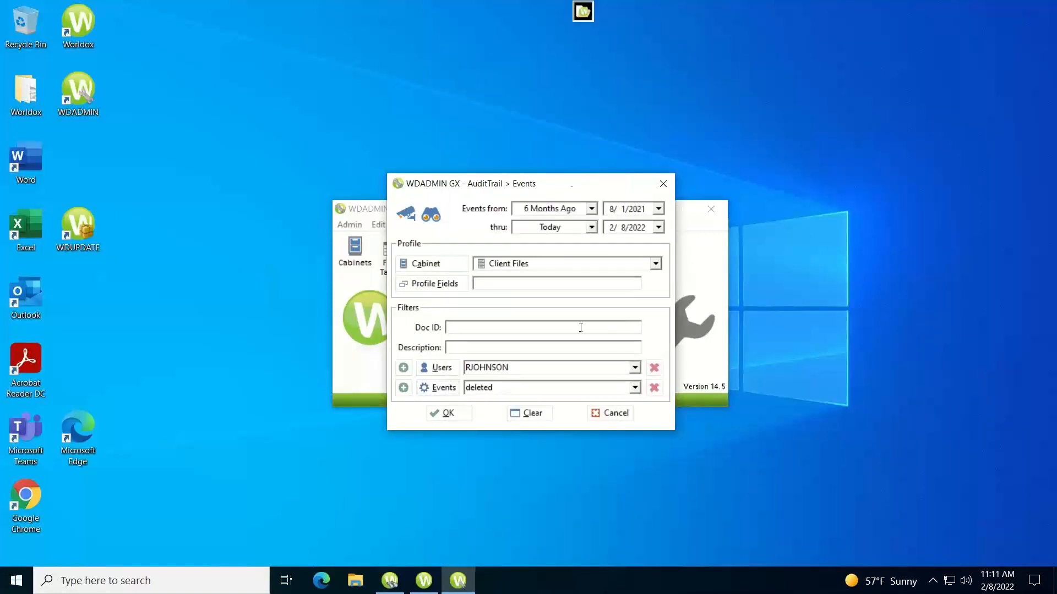
left_click(450, 413)
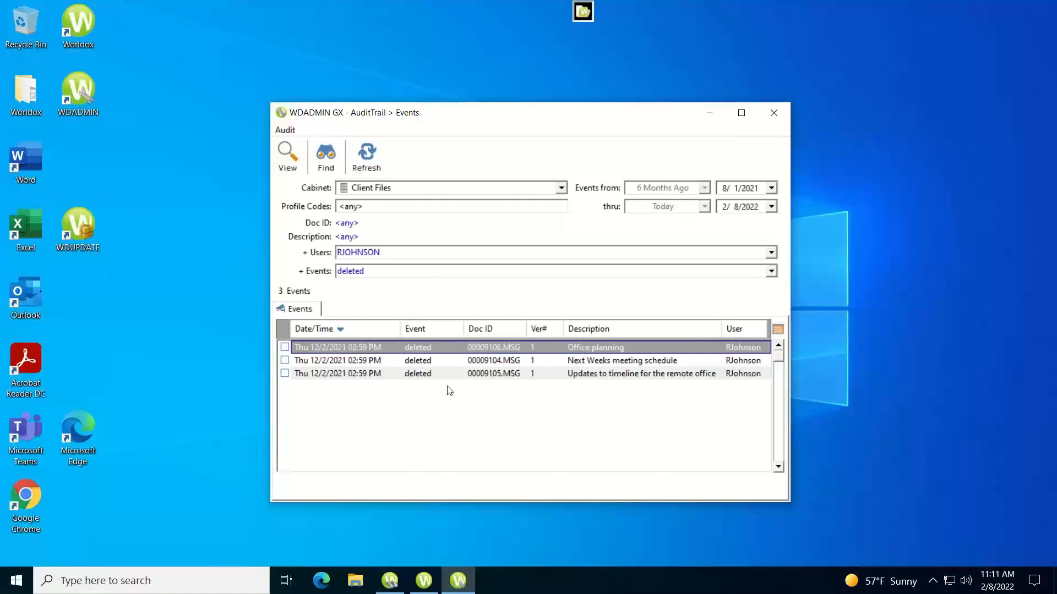
Step: Change the audit search's event filter to "saved as" and run it again
left_click(326, 157)
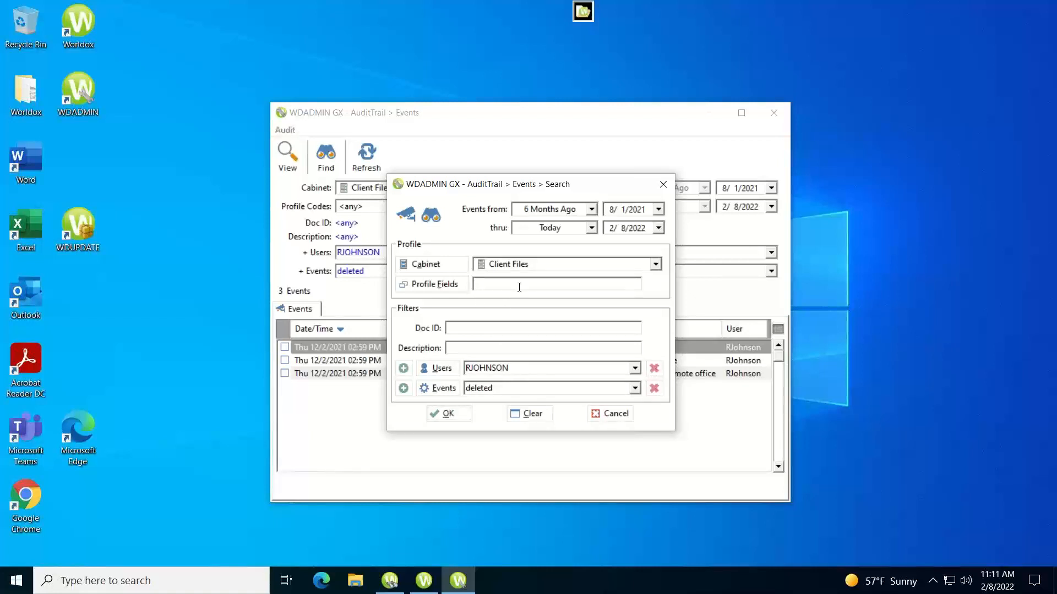
left_click(440, 389)
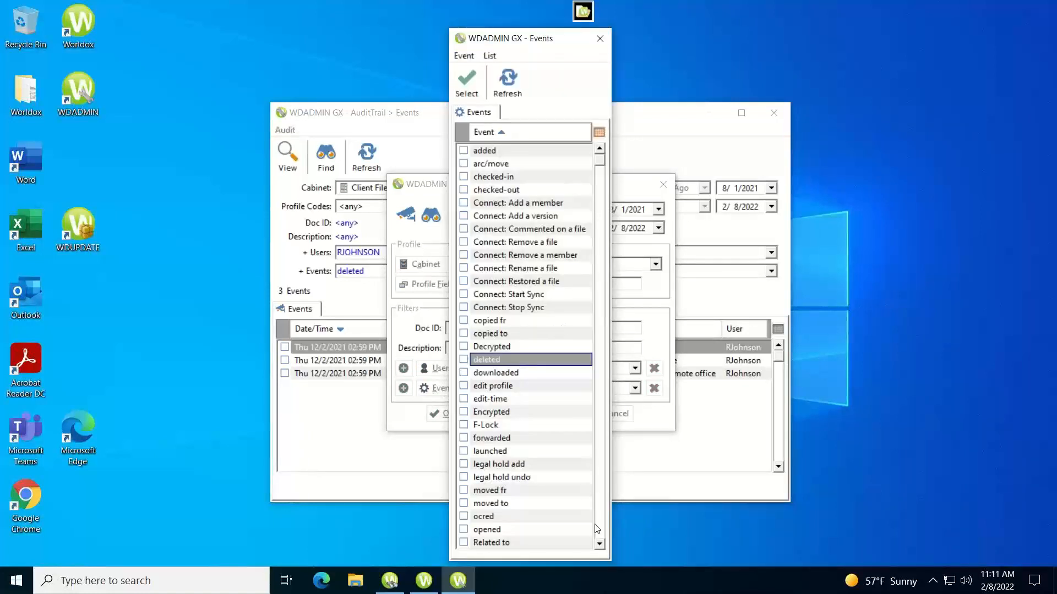
left_click(600, 544)
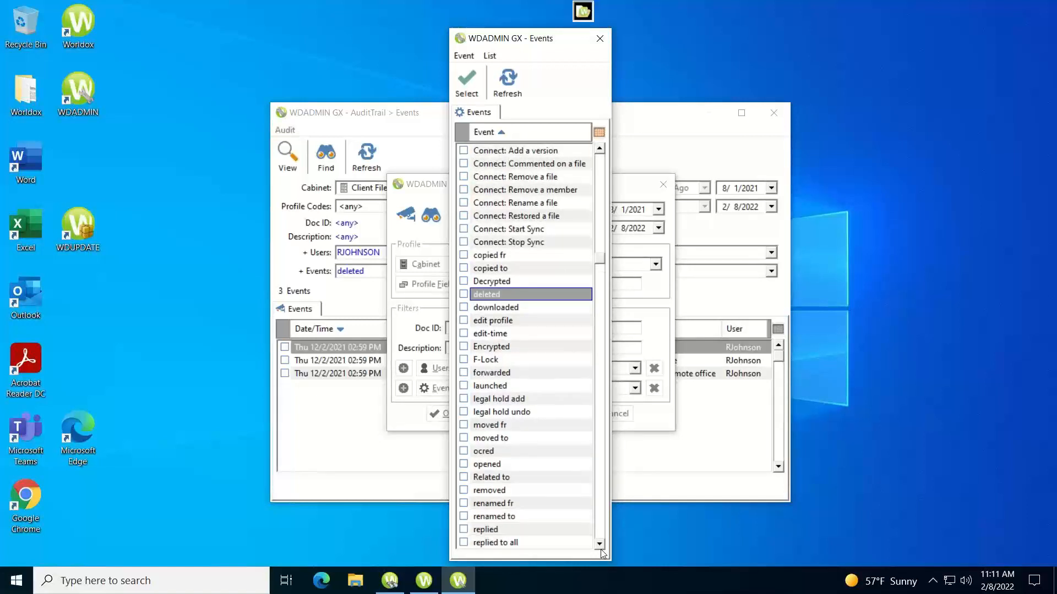
scroll(600, 545, "down", 3)
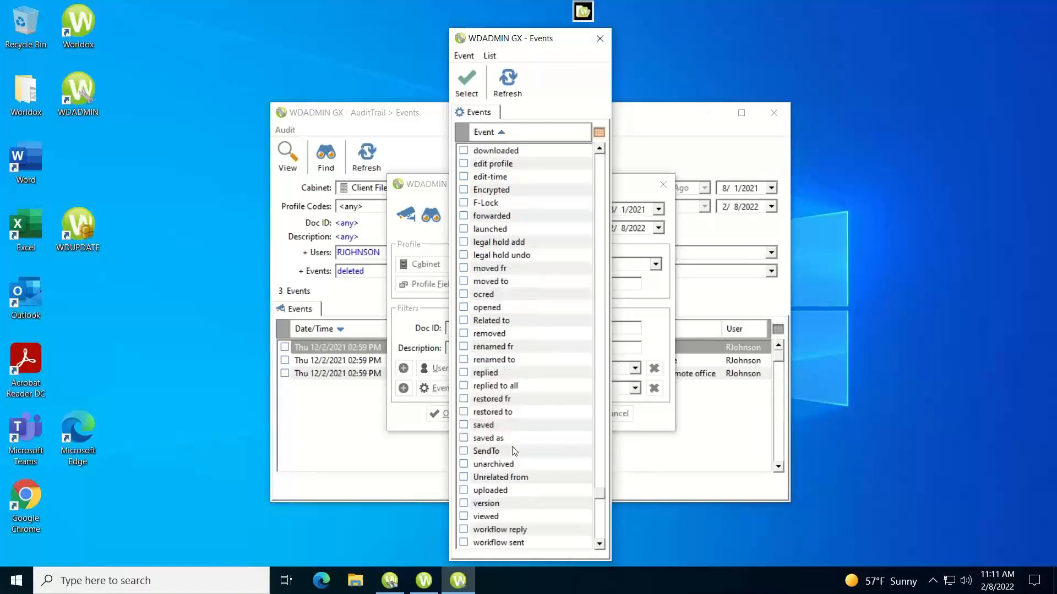
left_click(471, 438)
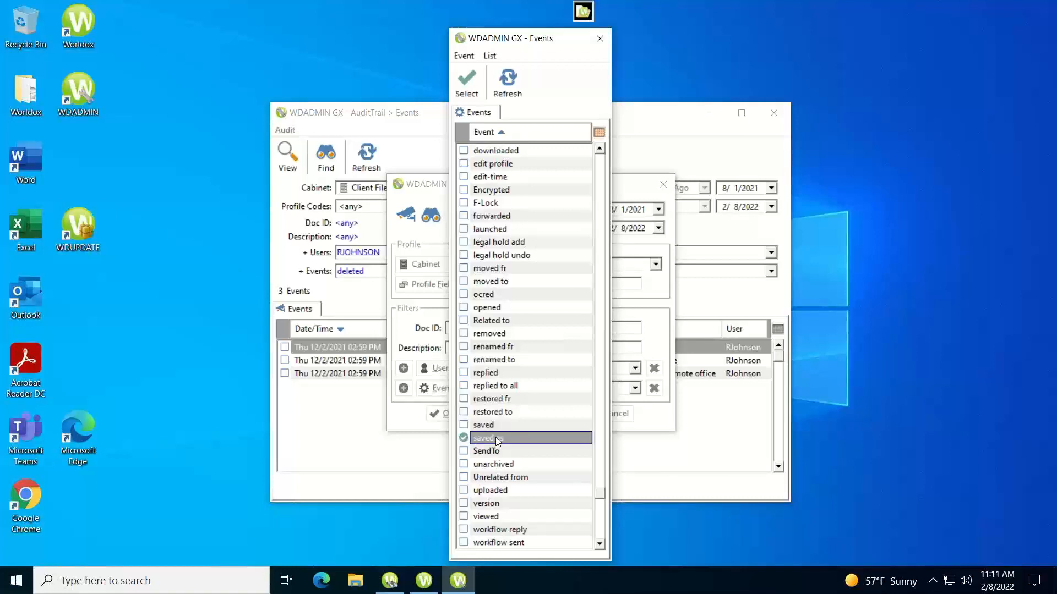
left_click(466, 91)
left_click(449, 413)
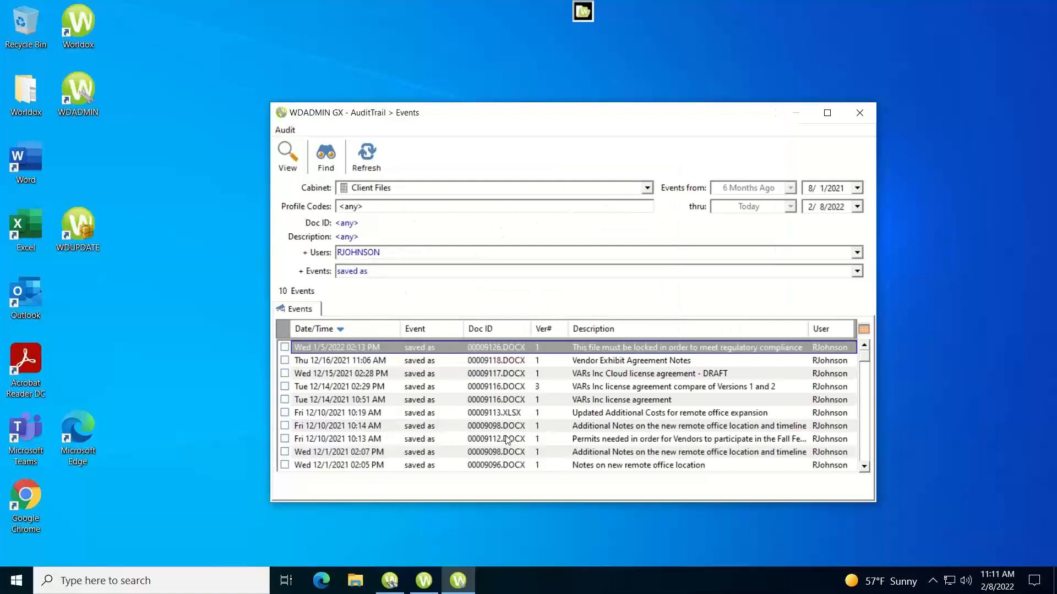
Step: Narrow the audit search by profile field to the client VARs Inc and rerun it
left_click(325, 157)
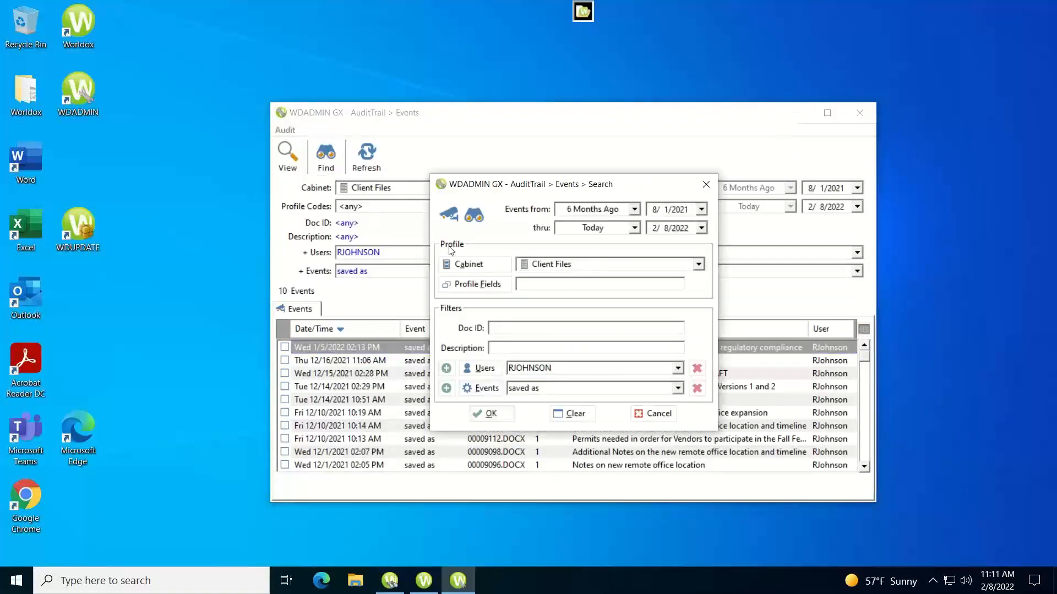
left_click(478, 285)
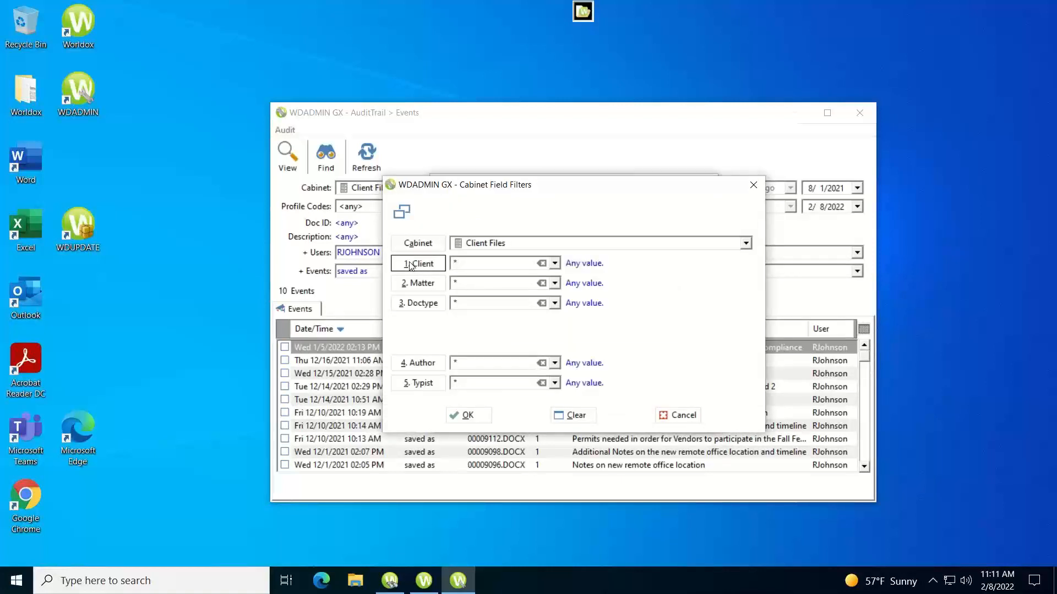
left_click(410, 266)
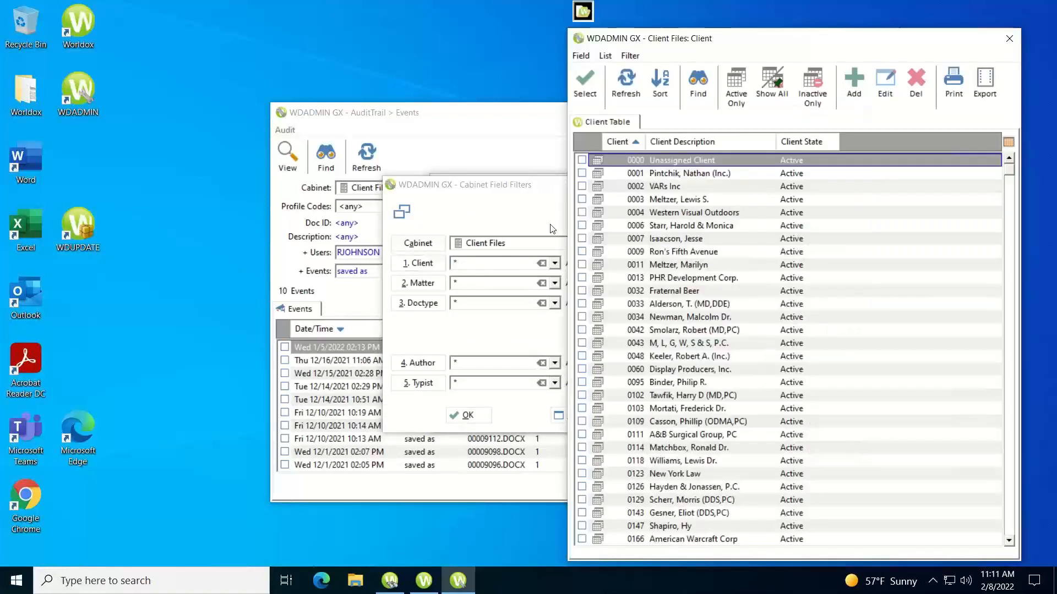
left_click(616, 186)
double_click(615, 186)
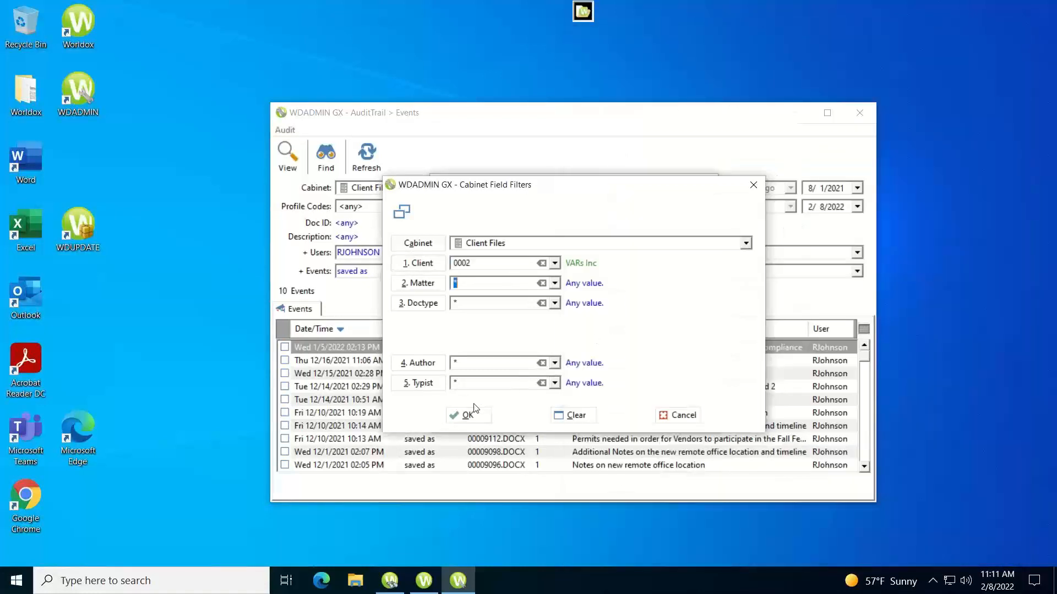
left_click(483, 417)
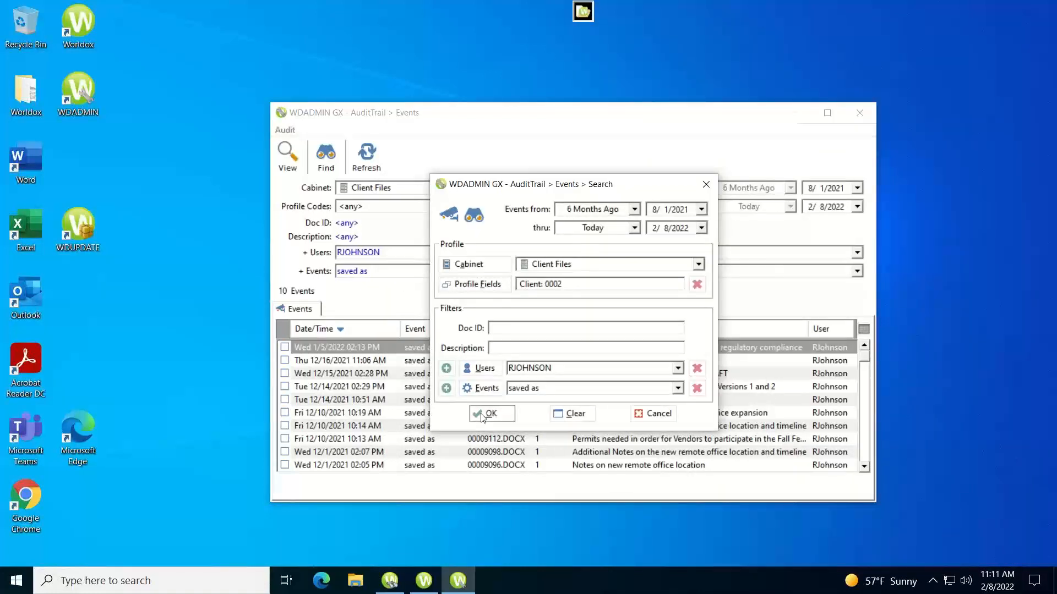
left_click(484, 414)
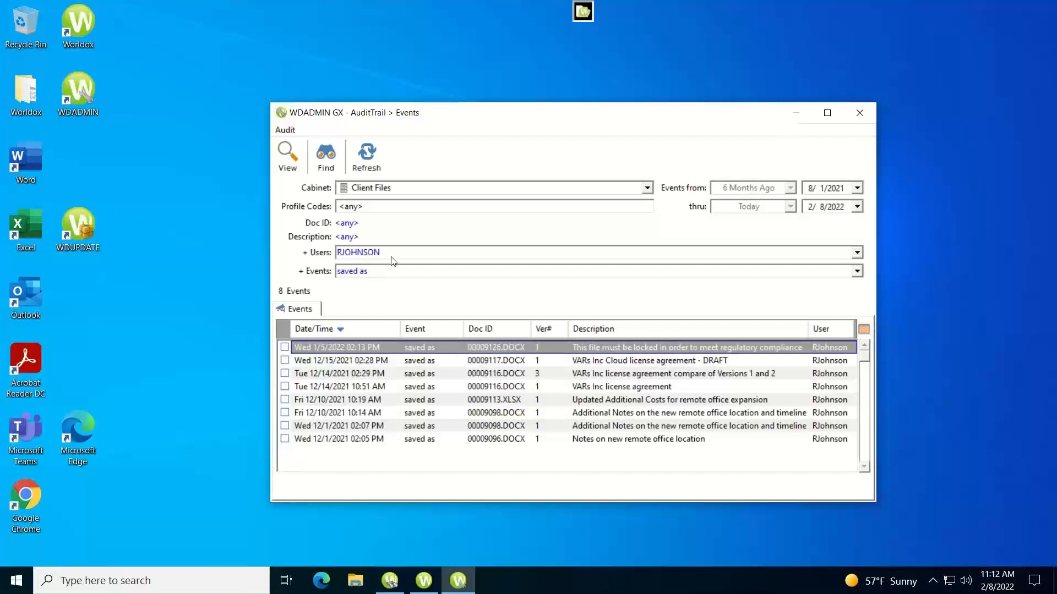
Step: Narrow the audit search by profile field to matter 001 (Business Documents), rerun it and view the matching audit record
left_click(330, 161)
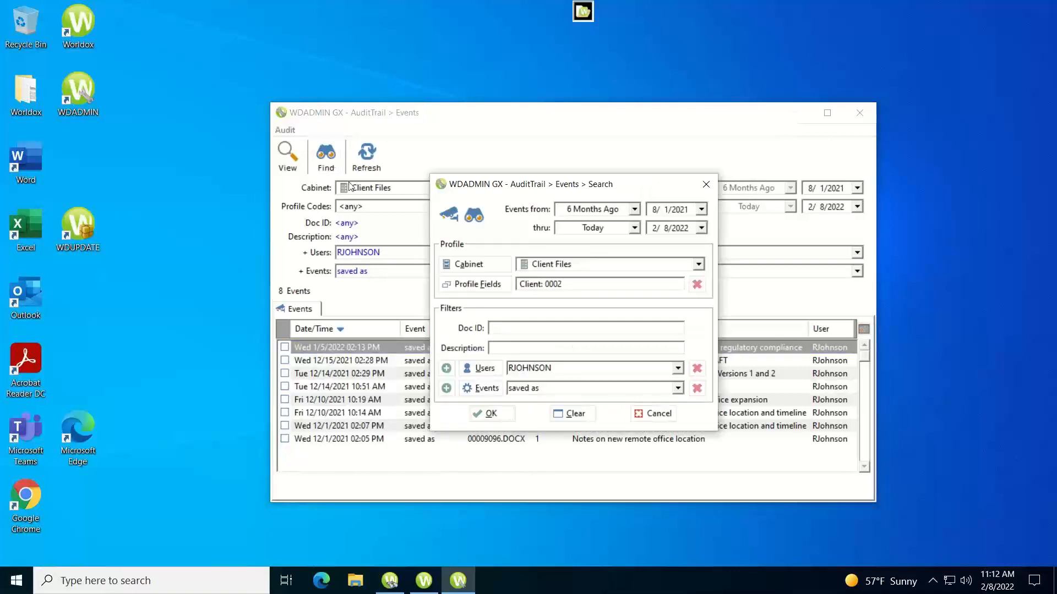
left_click(468, 285)
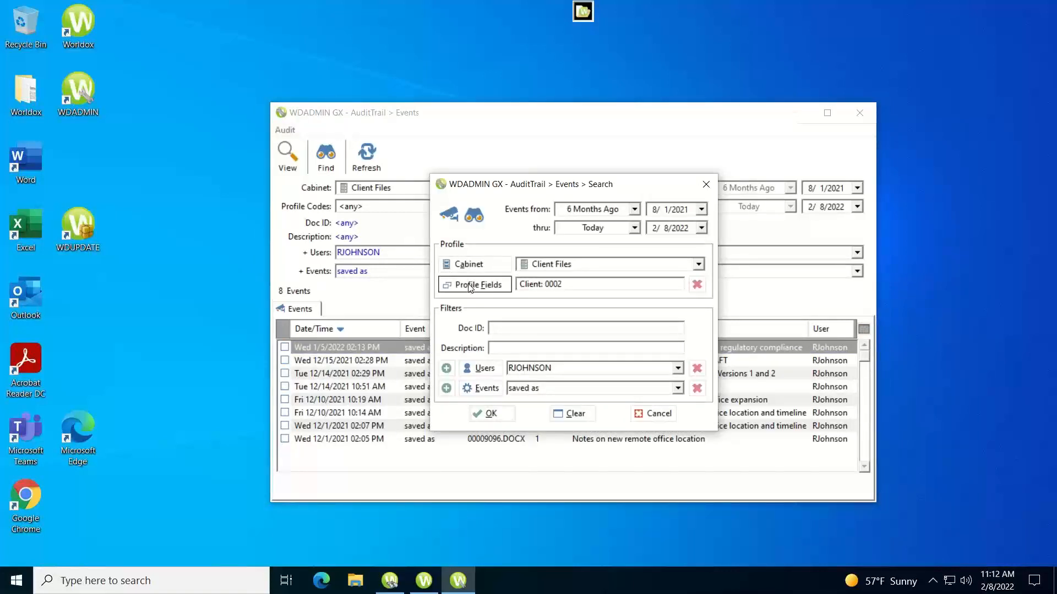
left_click(442, 284)
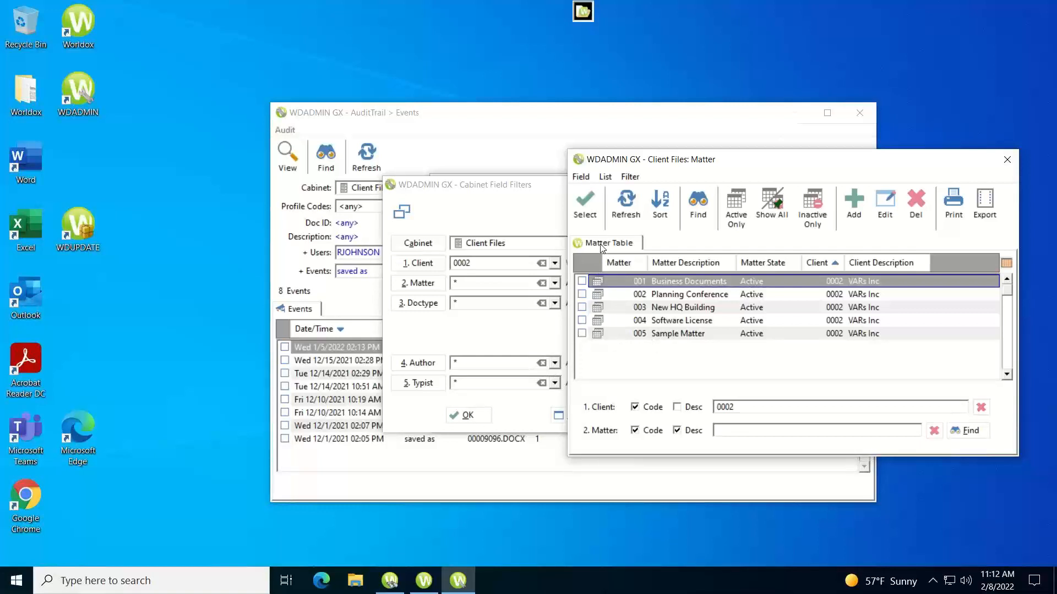
left_click(588, 219)
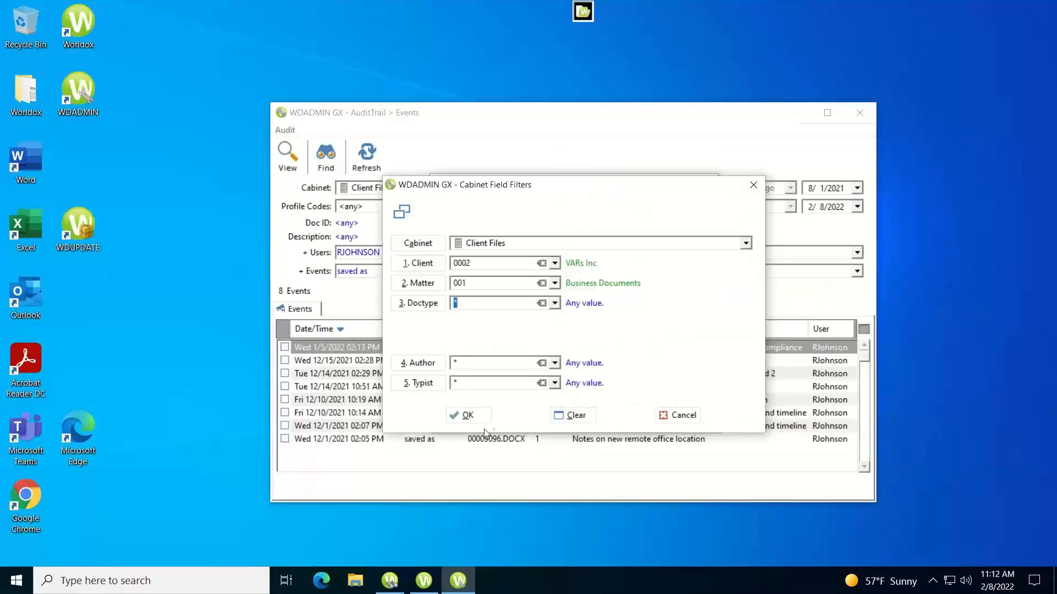
left_click(464, 421)
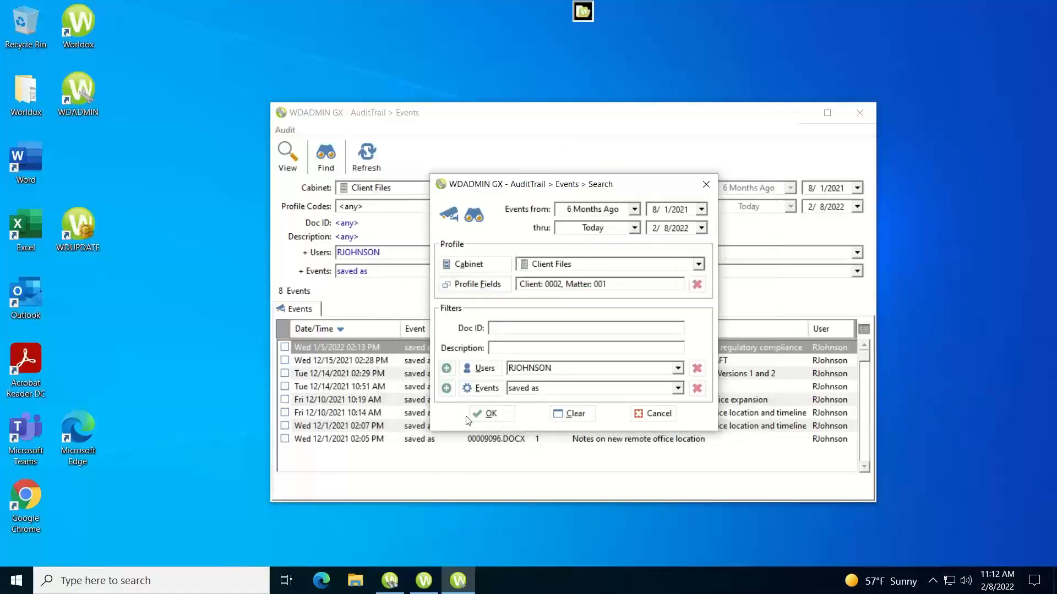
left_click(487, 417)
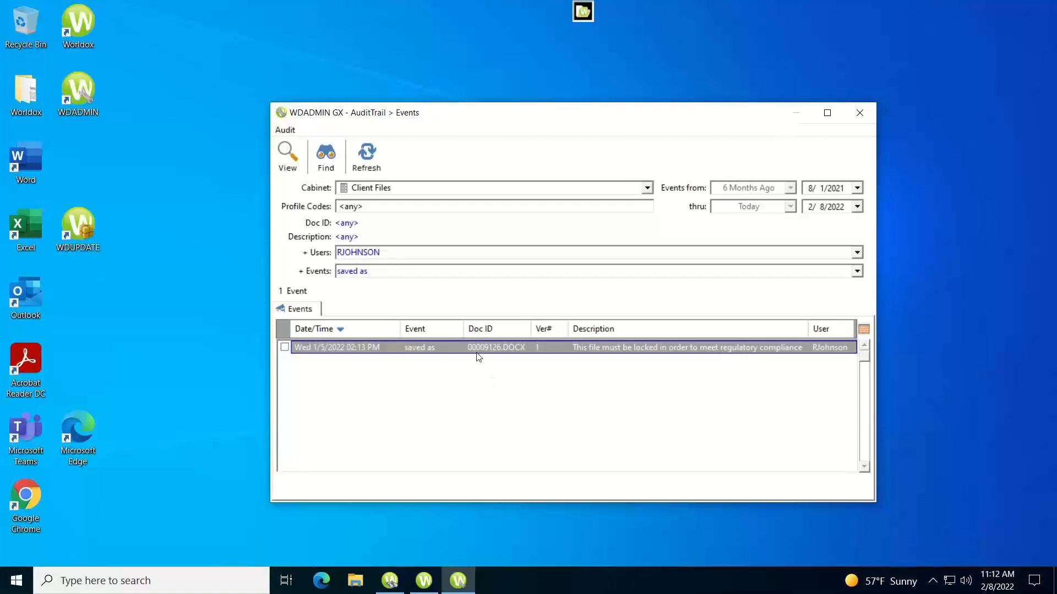
left_click(296, 161)
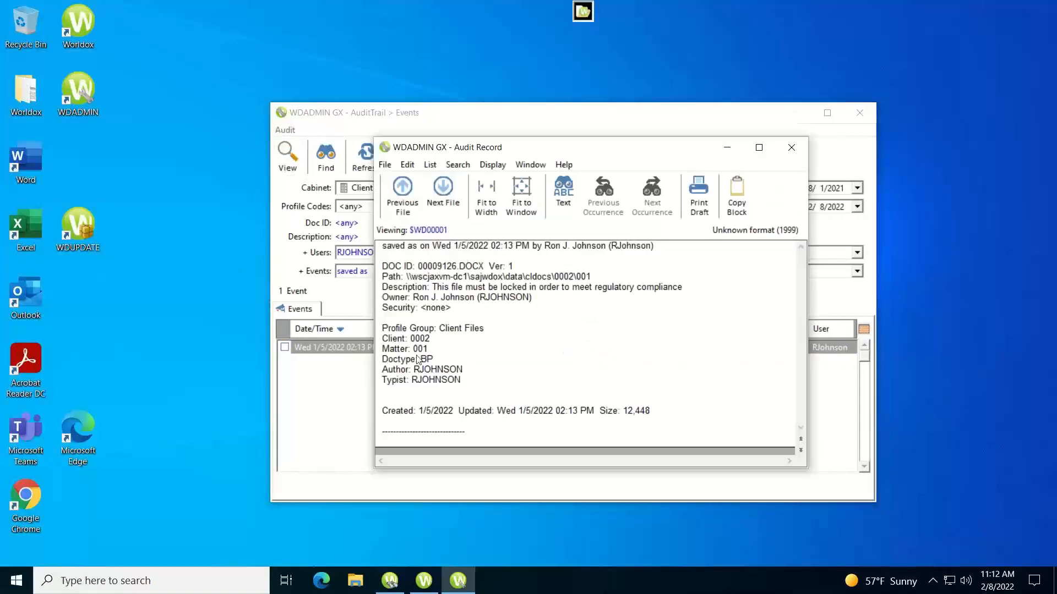
left_click(791, 147)
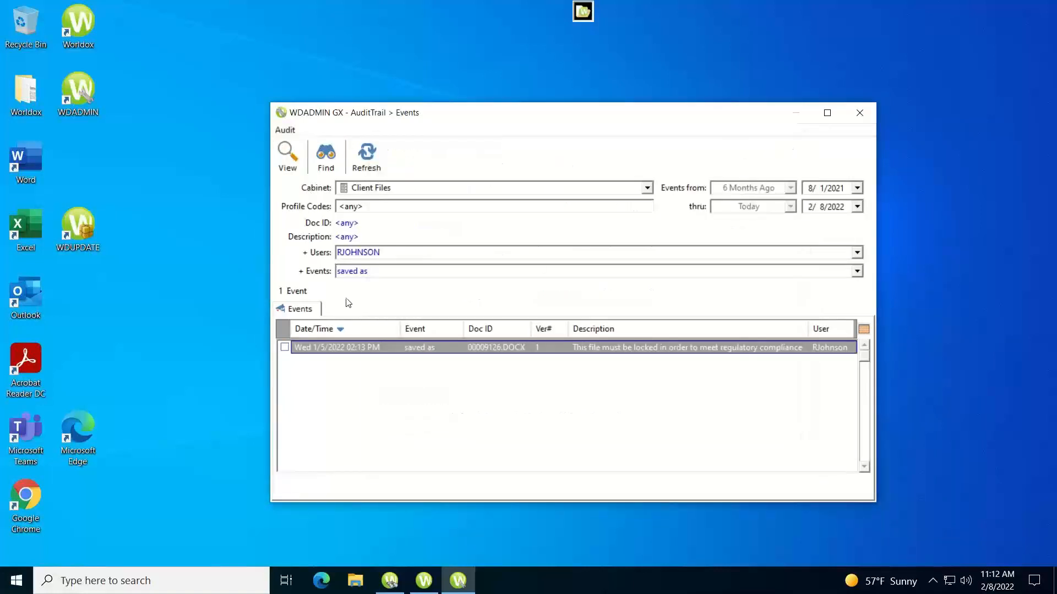
Step: Reset the matter filter to any value (*) while keeping the client VARs Inc, and rerun the audit search
left_click(326, 157)
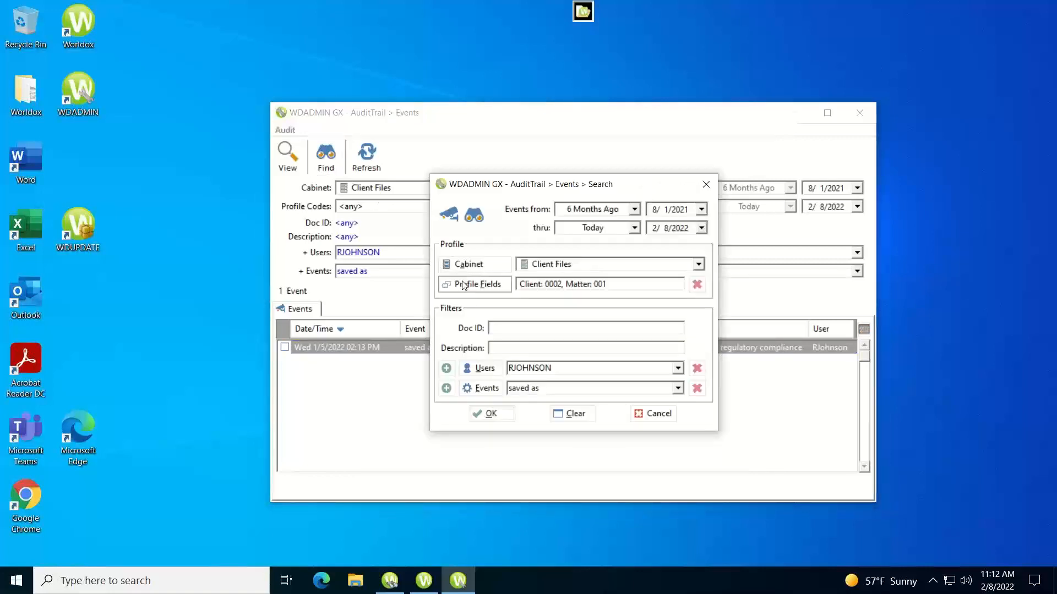
left_click(464, 285)
key("Tab")
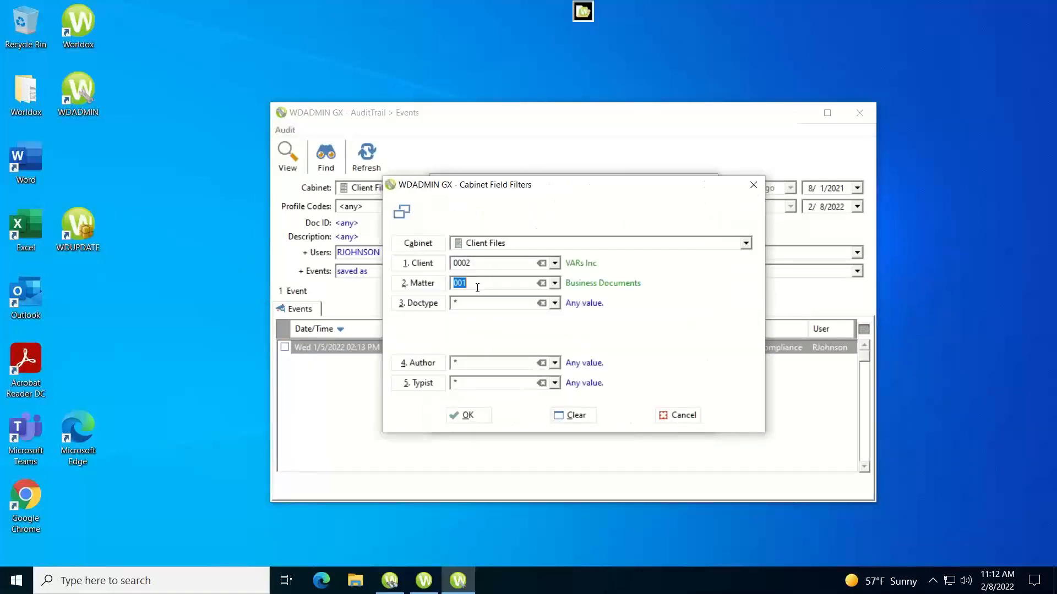
type("*")
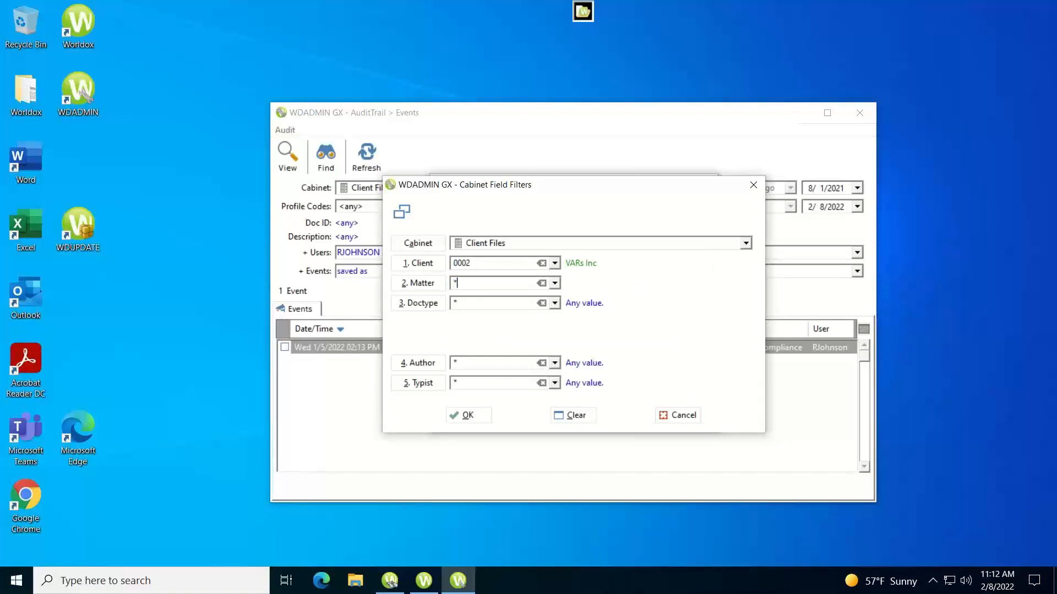
key("Tab")
left_click(467, 415)
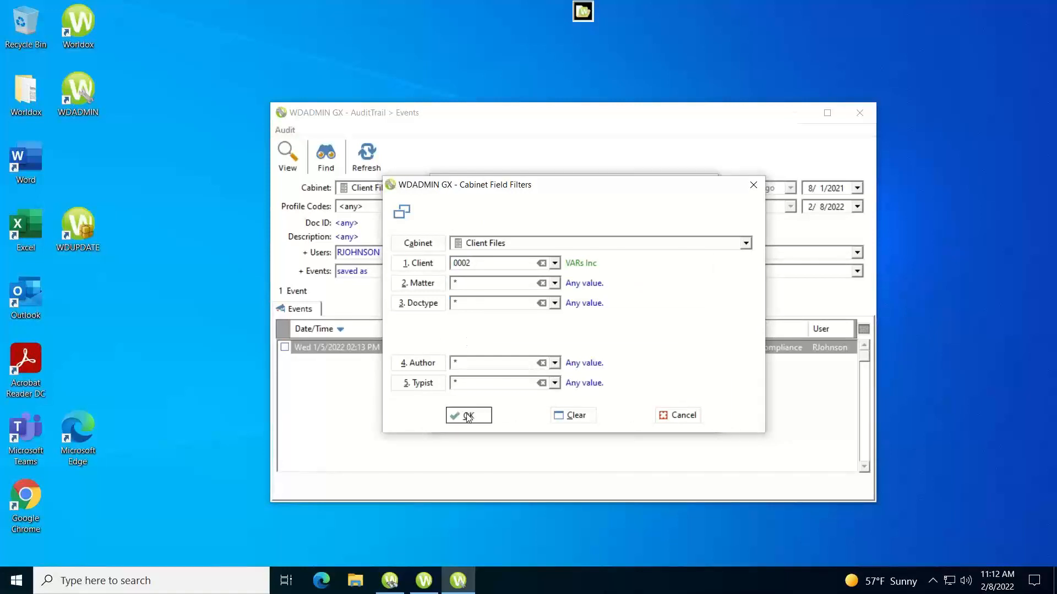
left_click(487, 414)
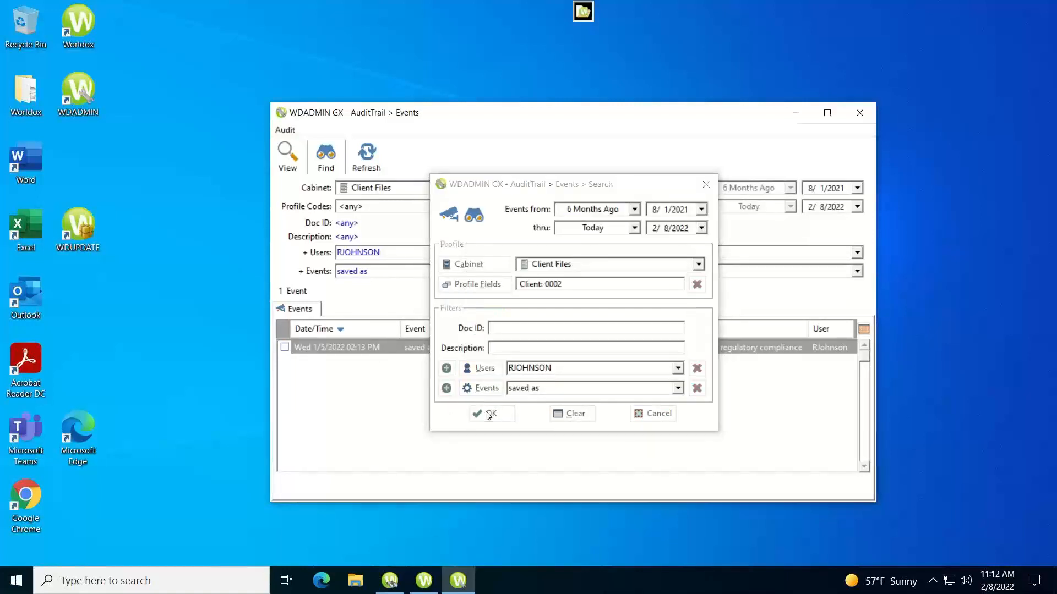
Step: View the detailed audit records of the "saved as" events, stepping from the first one through the following files
left_click(287, 156)
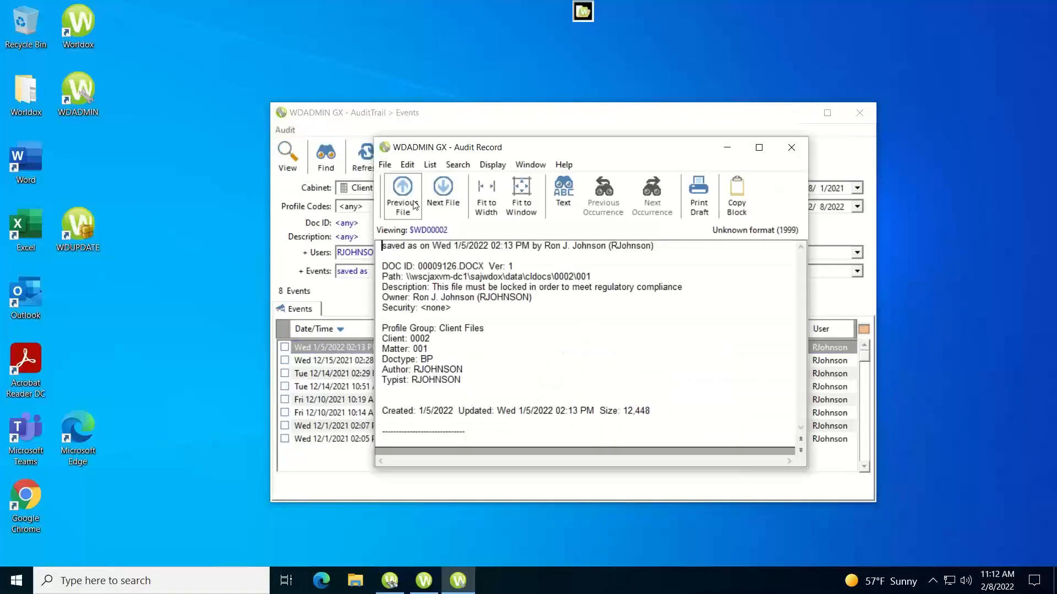
left_click(447, 191)
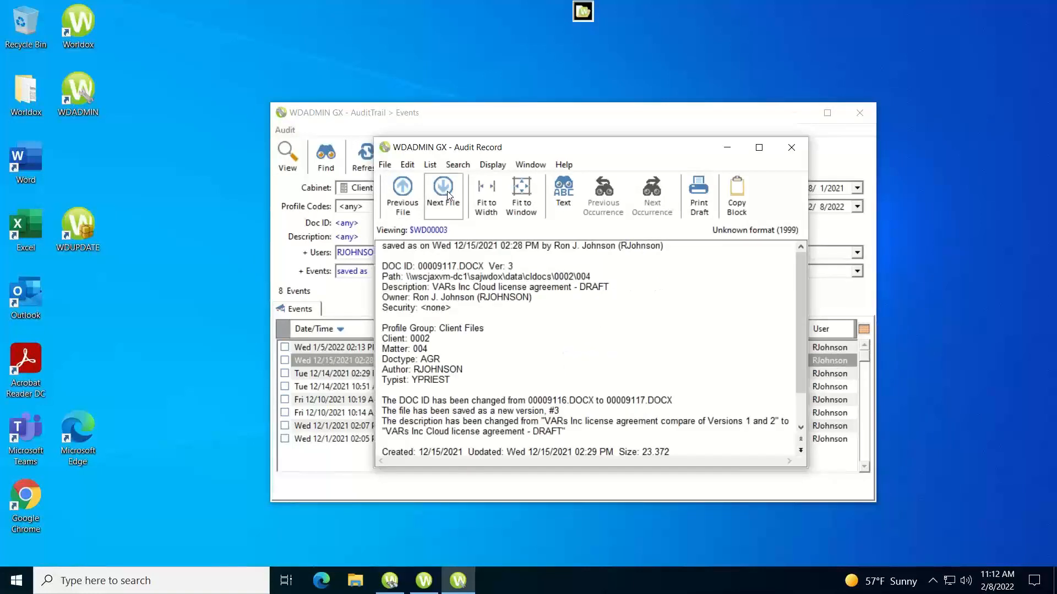
left_click(447, 191)
left_click(446, 193)
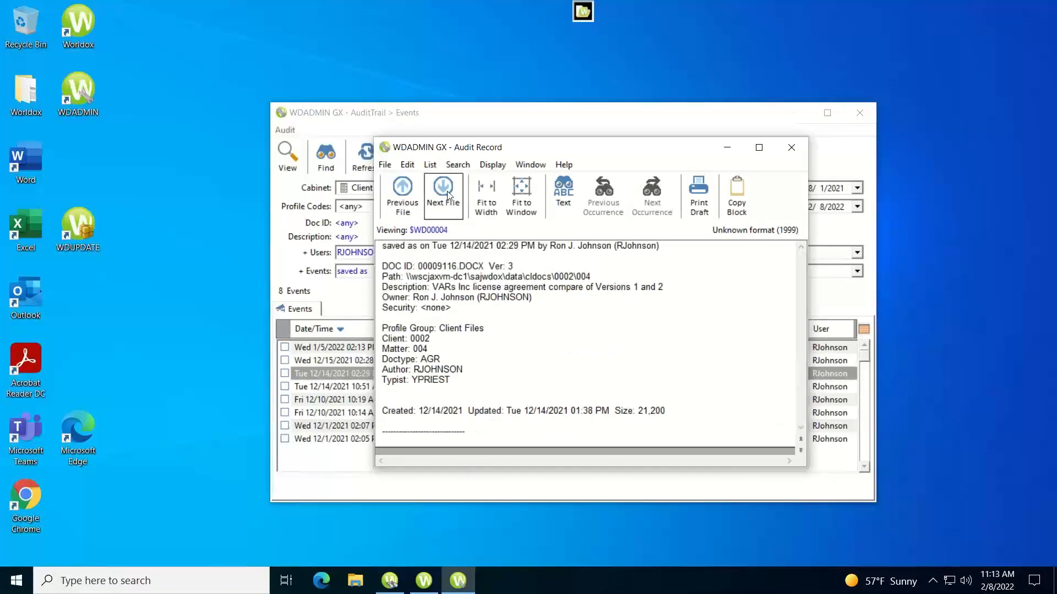
left_click(447, 194)
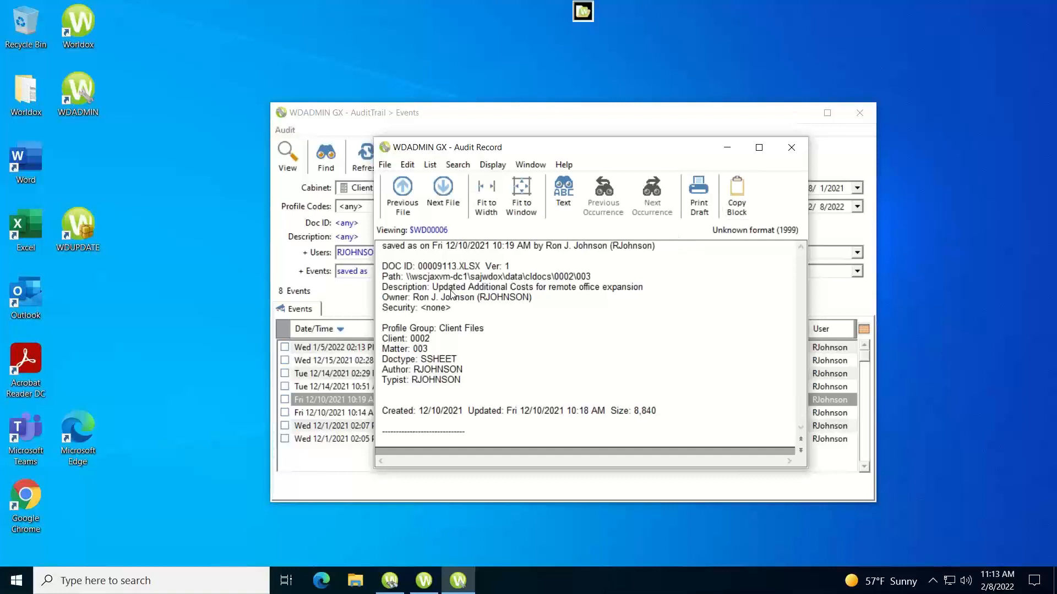
left_click(788, 147)
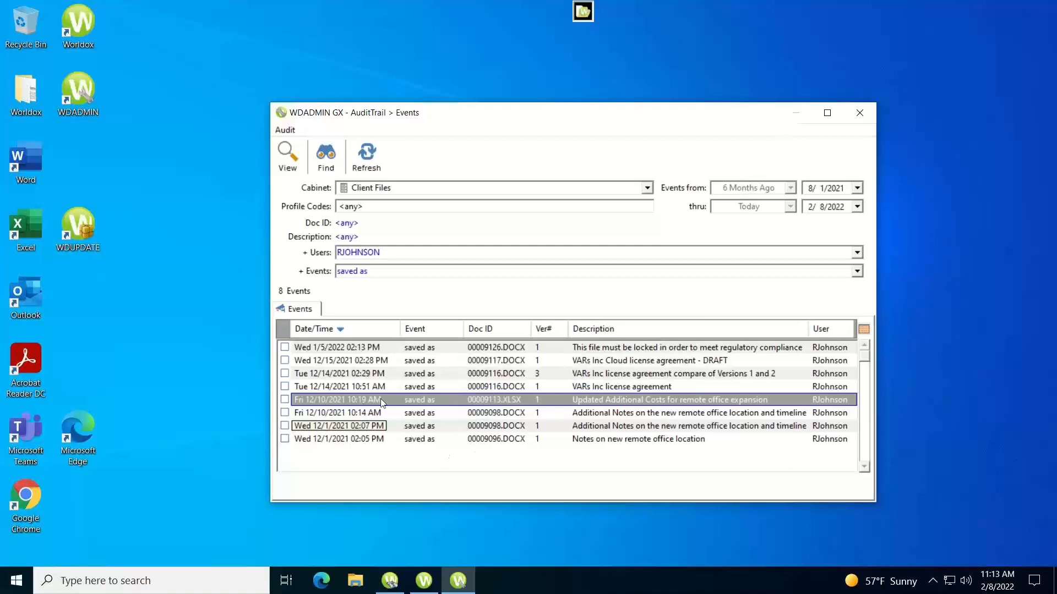
Step: Examine the print options for the audit event list, including printing to file, and leave without printing
left_click(282, 131)
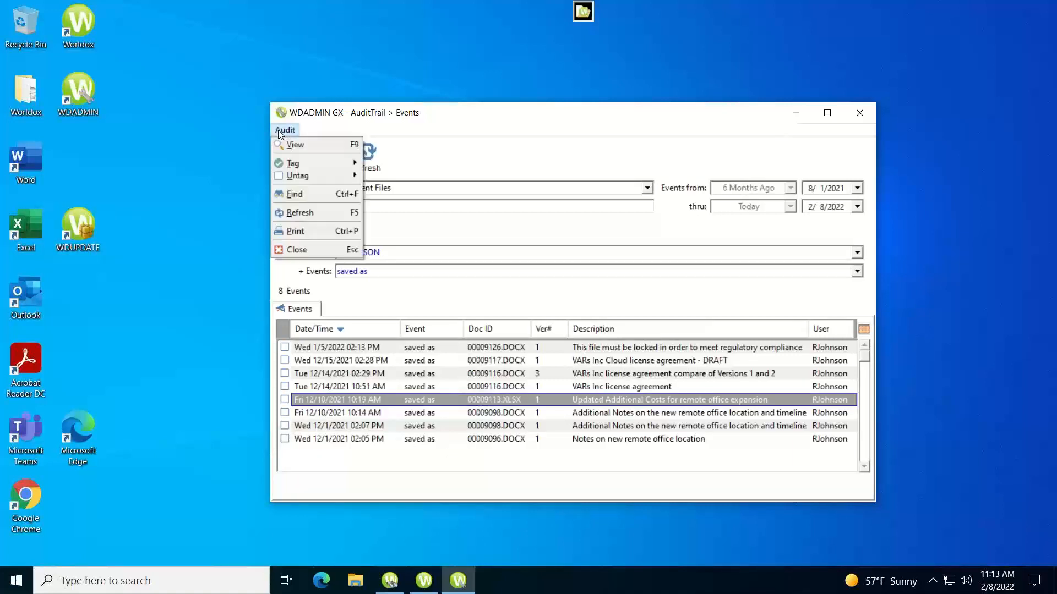
left_click(294, 231)
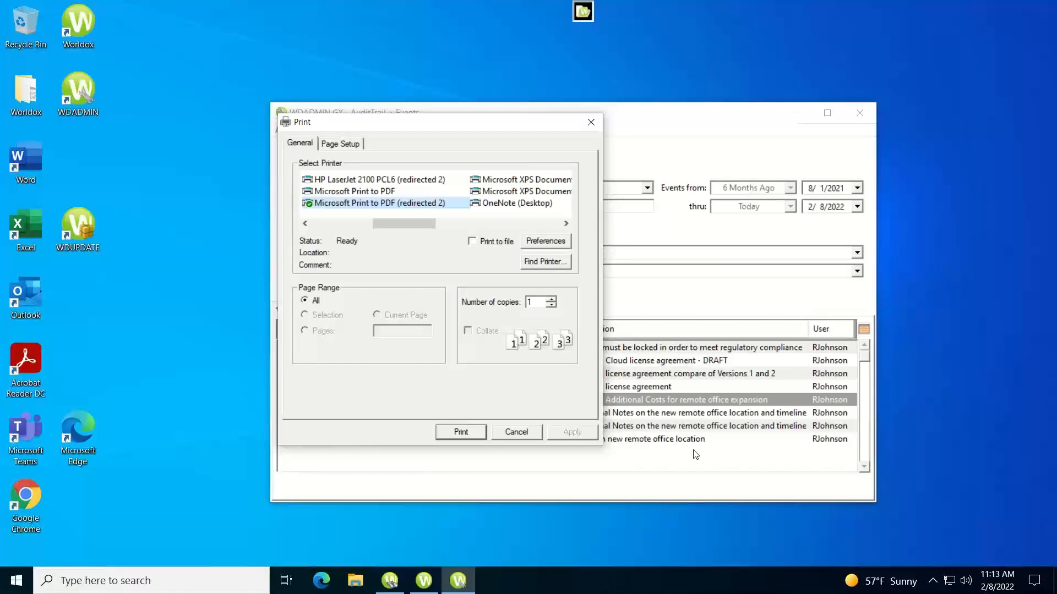
left_click(472, 241)
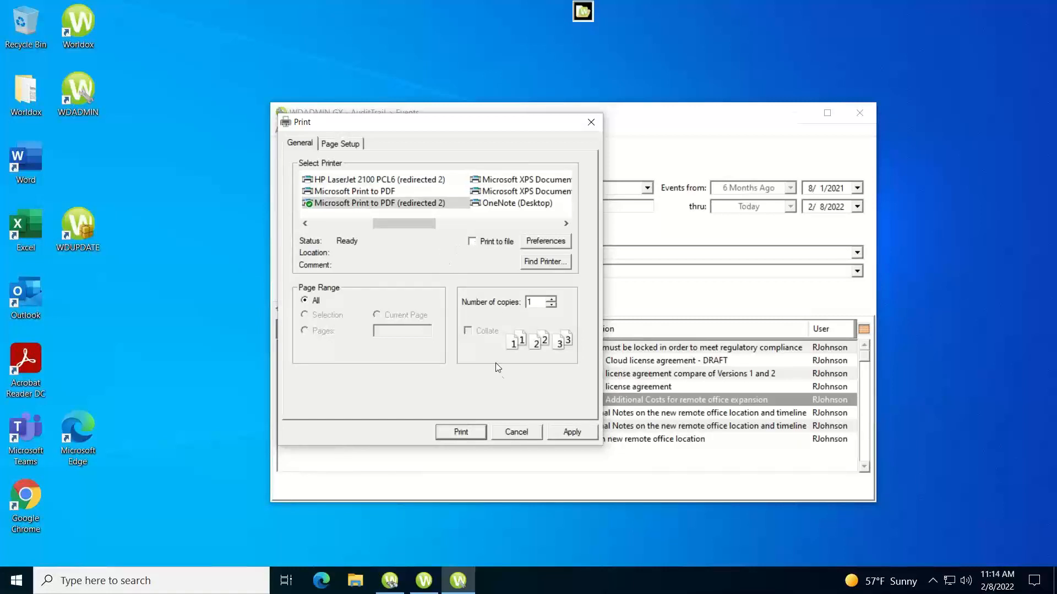
left_click(520, 428)
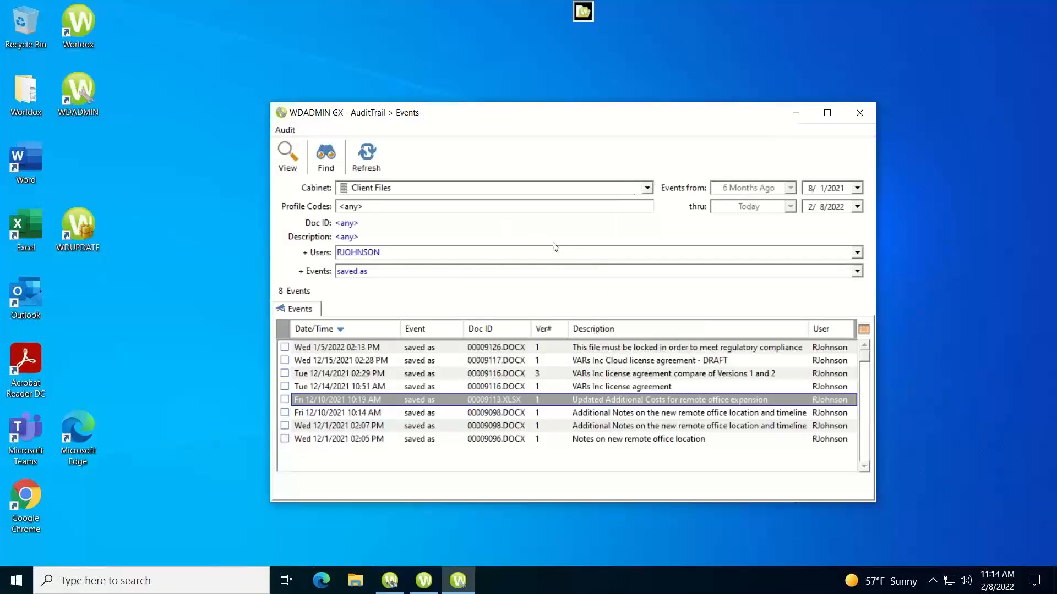
Step: Leave the audit events and examine the Audit features in Group Security for the Everyone group
left_click(860, 115)
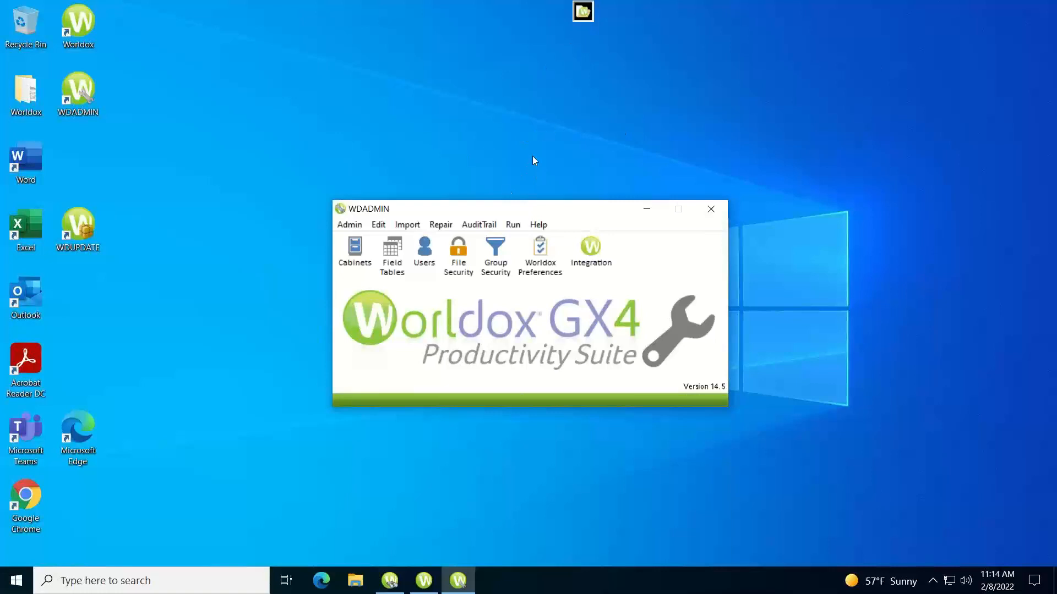
left_click(494, 267)
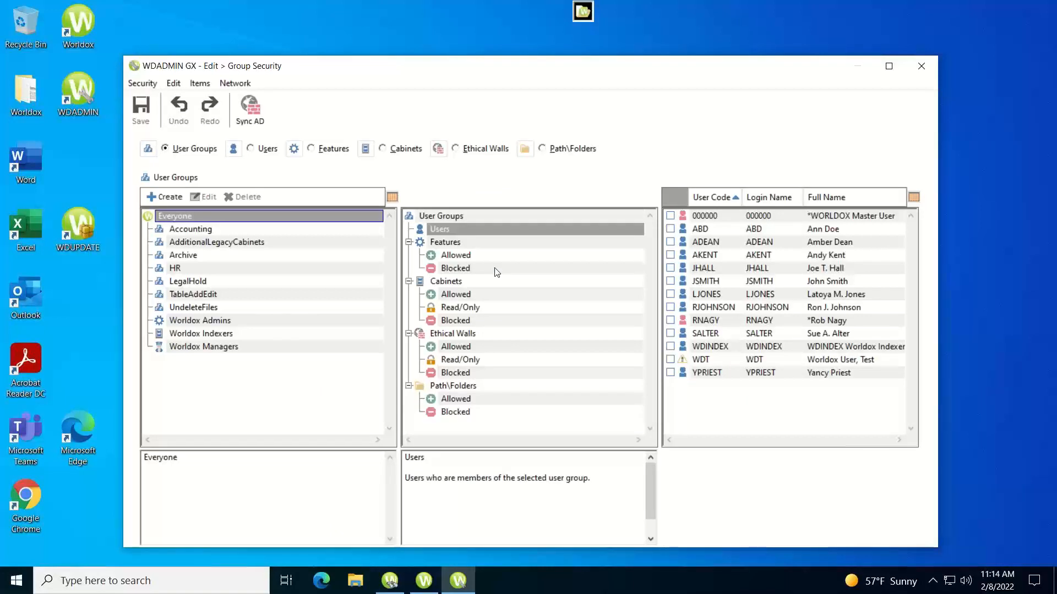
left_click(441, 243)
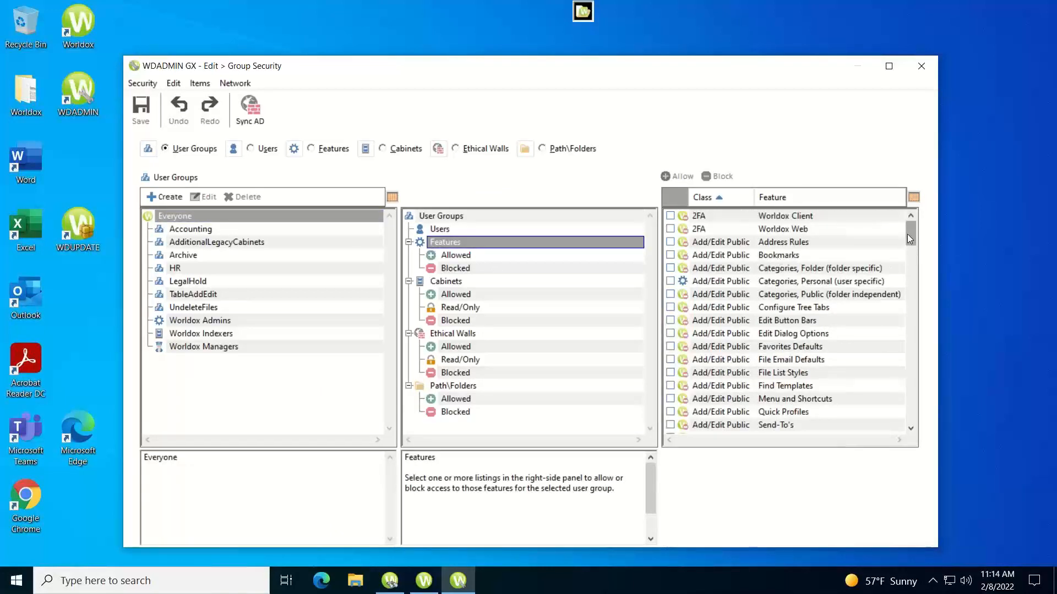
left_click_drag(907, 239, 911, 263)
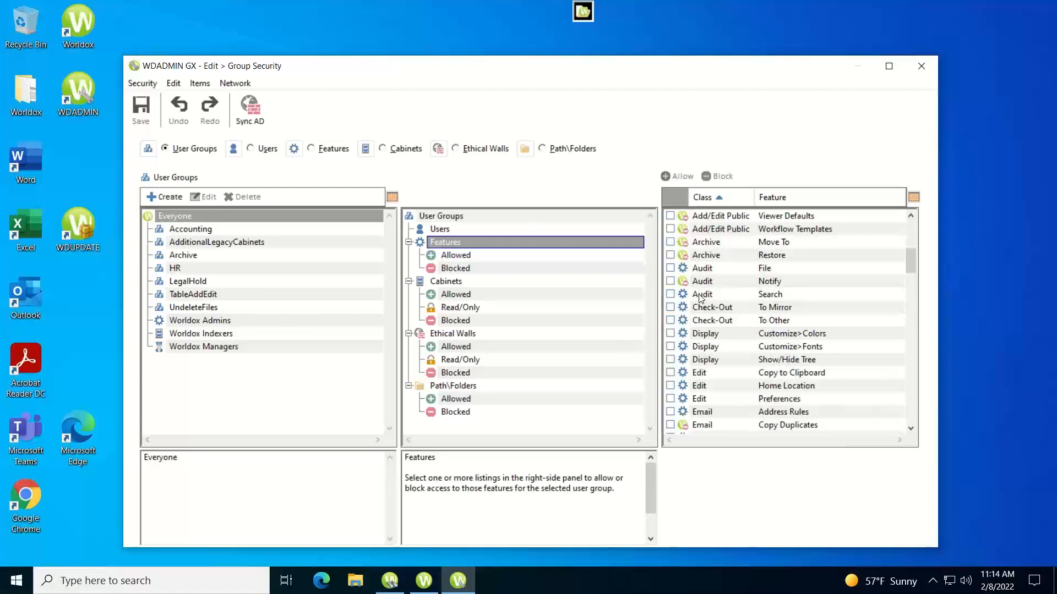
left_click(921, 67)
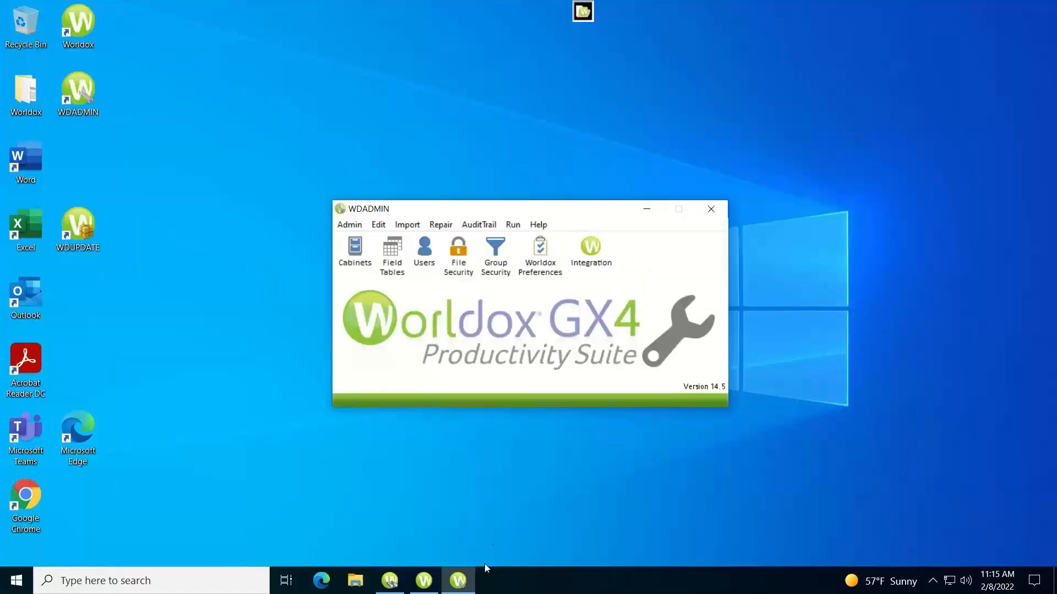
Step: Switch to the Worldox GX desktop and view the file audit trail of the document "The property in Deerview, NM"
left_click(424, 581)
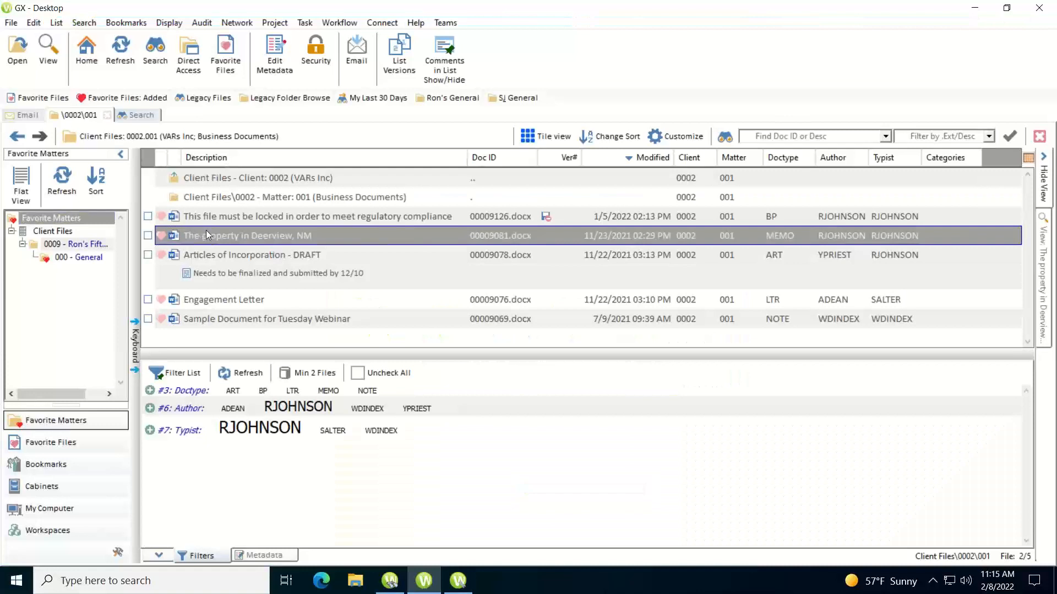
left_click(242, 236)
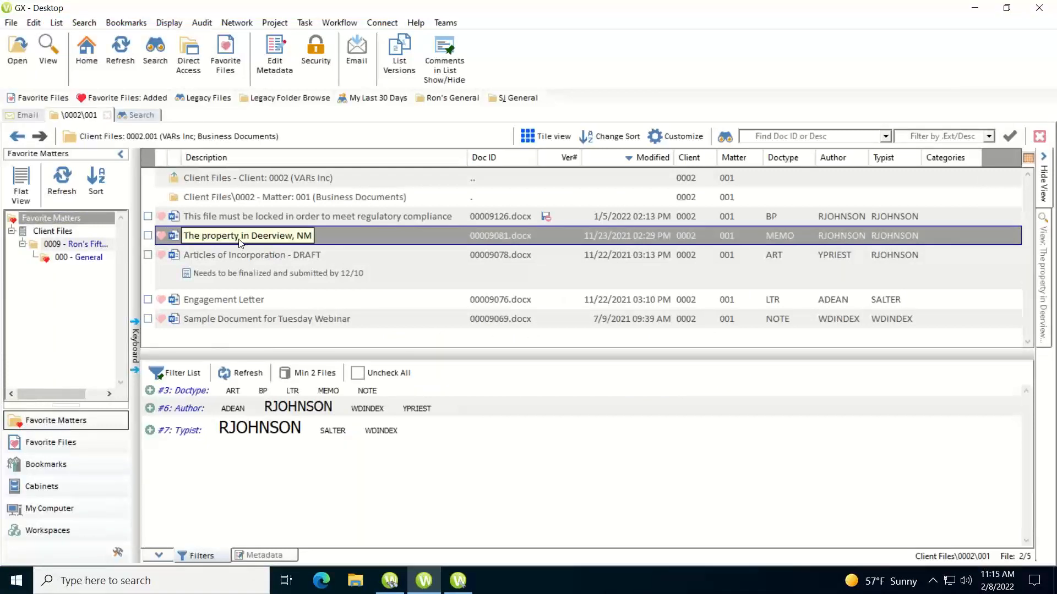
key("Escape")
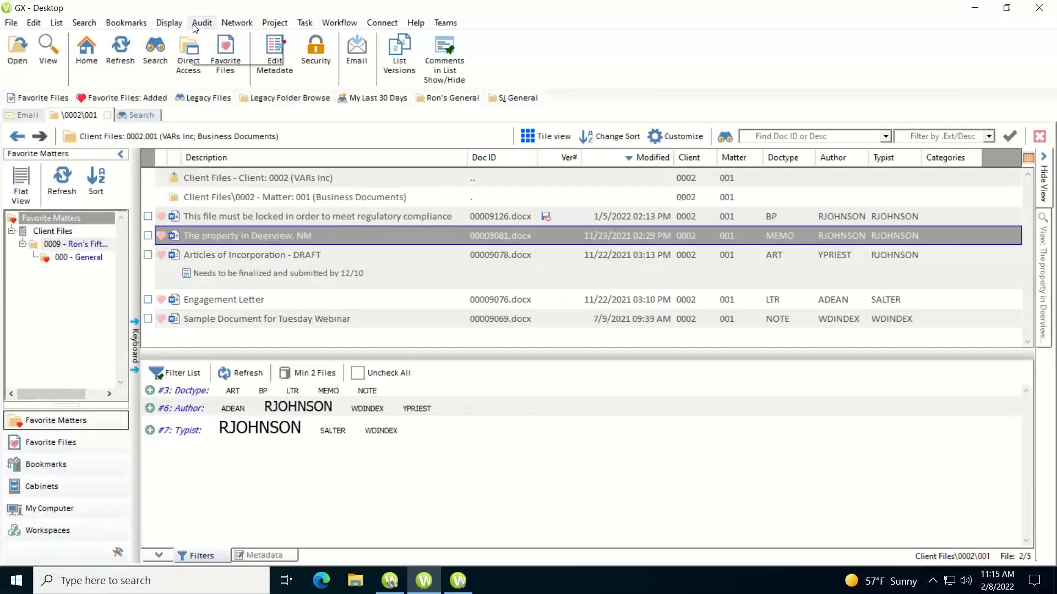
left_click(202, 23)
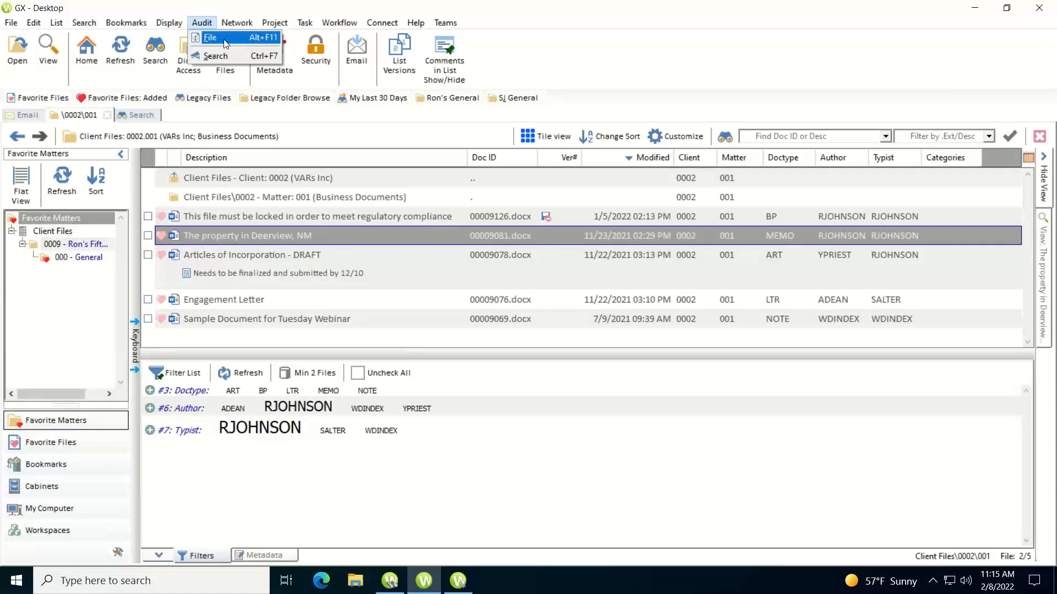
left_click(249, 242)
right_click(249, 237)
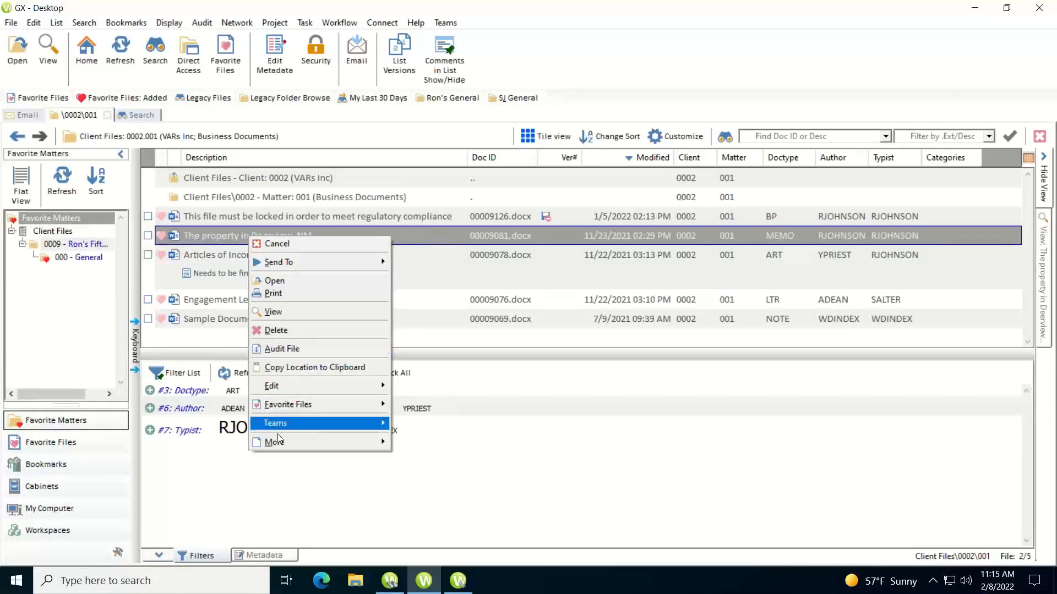
mouse_move(278, 443)
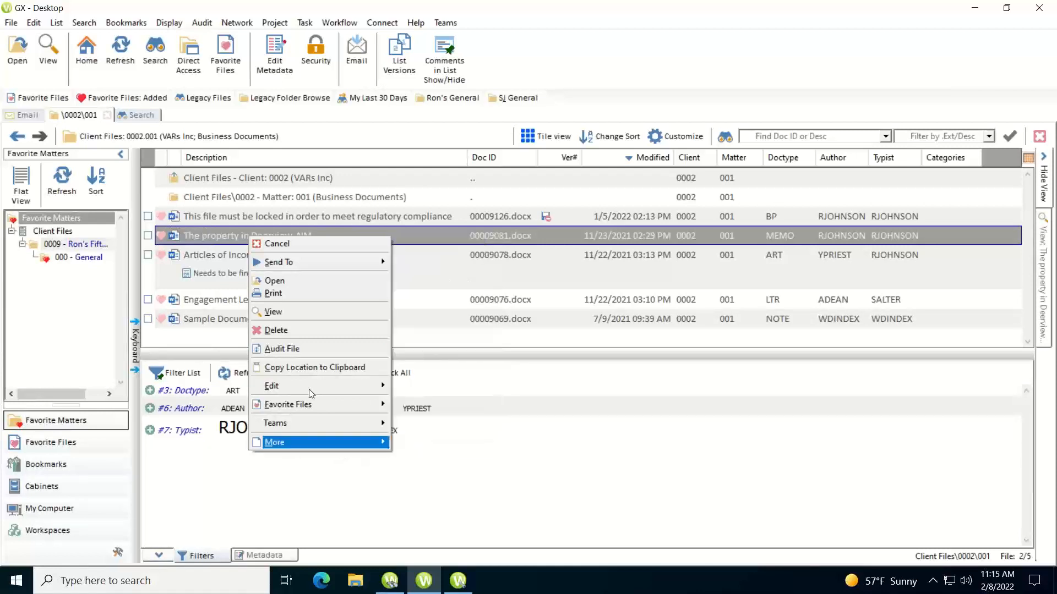
left_click(284, 350)
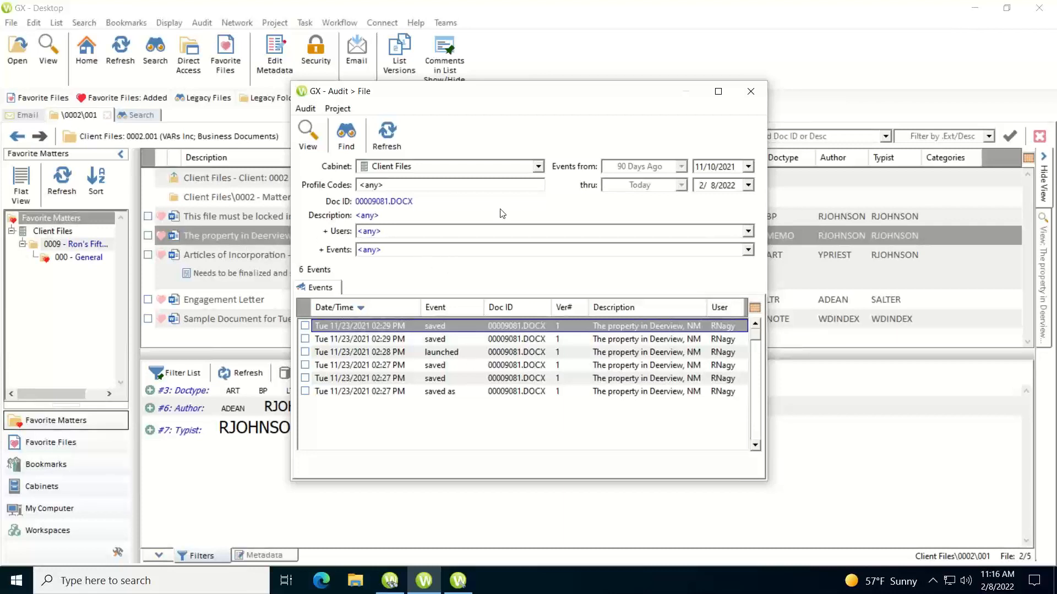
left_click(749, 94)
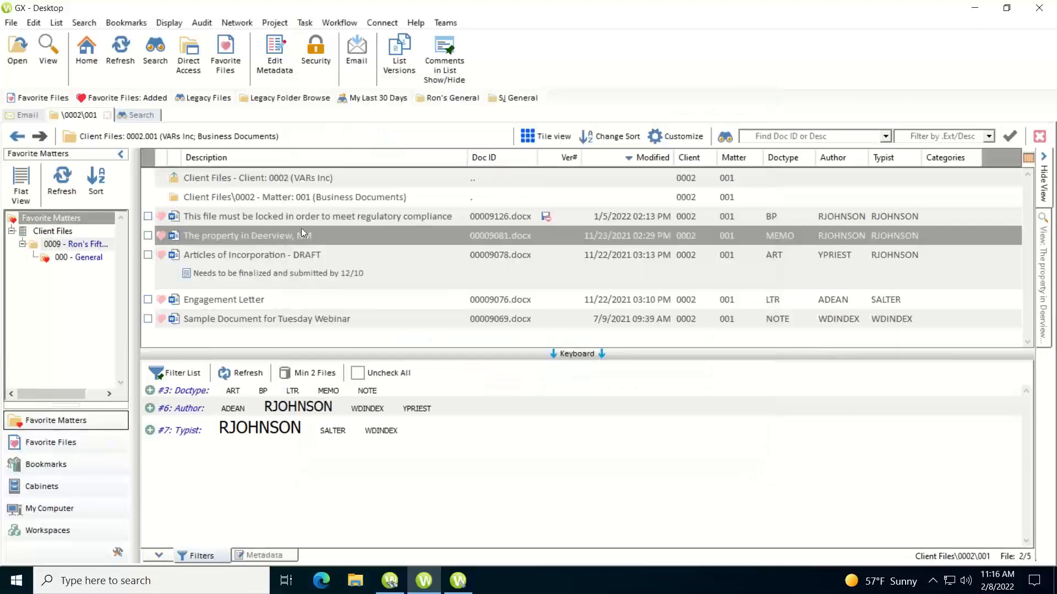
Step: Reopen the file audit trail of "The property in Deerview, NM", examine its search criteria without running a search, and close the audit
left_click(202, 23)
left_click(214, 37)
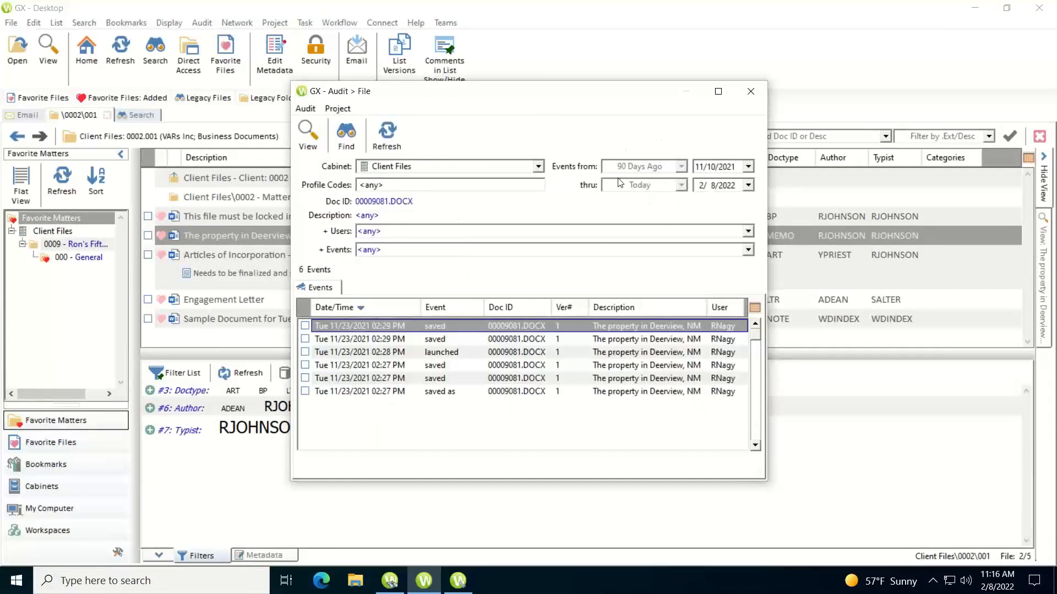
left_click(444, 324)
left_click(345, 143)
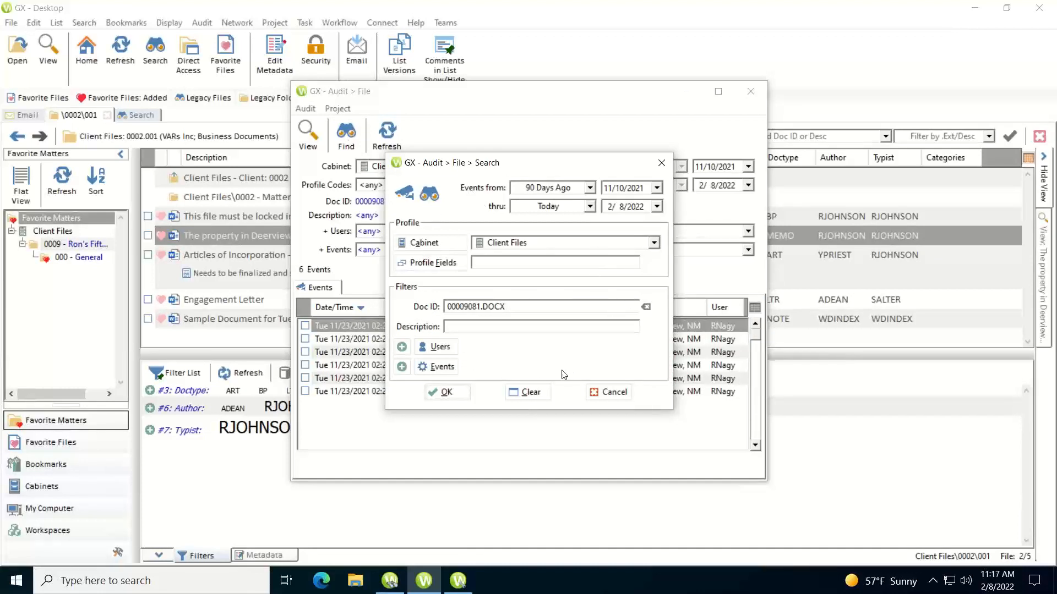
left_click(615, 401)
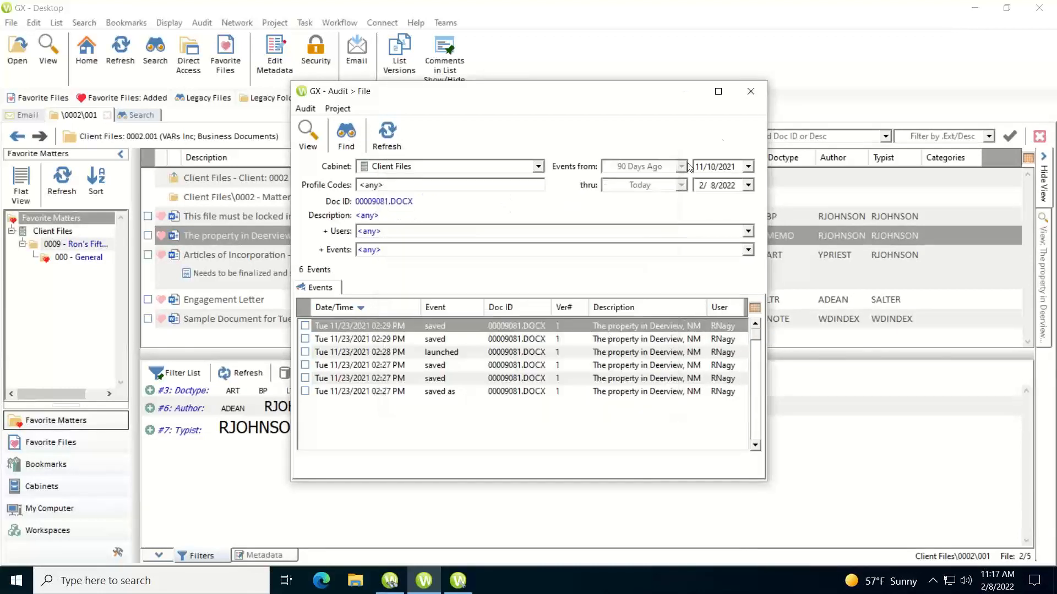
left_click(749, 92)
Step: Examine the general audit search options for date range, cabinet, profile fields, users and events, and leave without searching
left_click(201, 23)
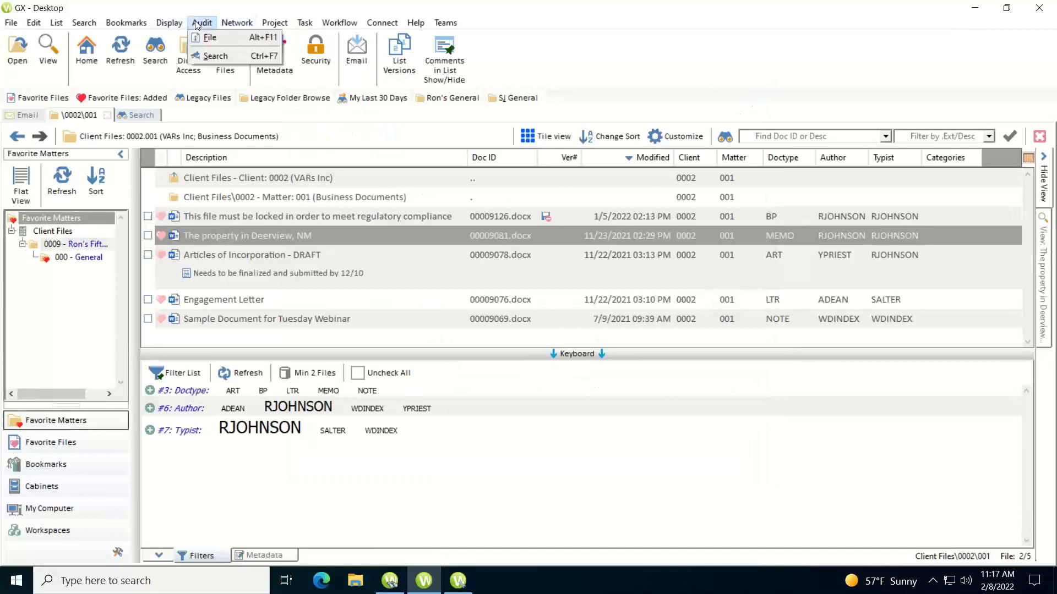
left_click(216, 57)
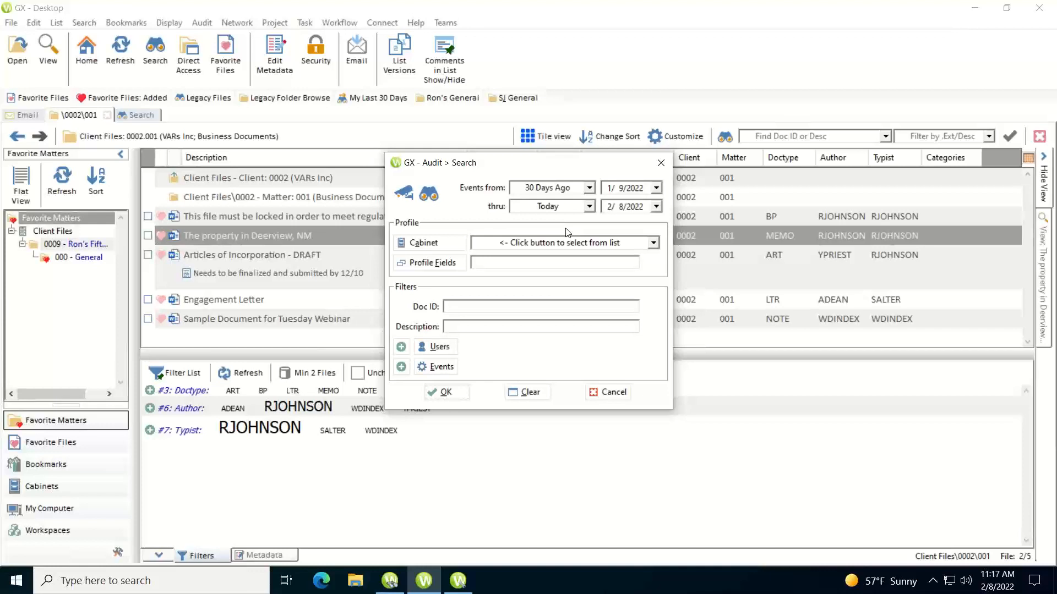
left_click(610, 388)
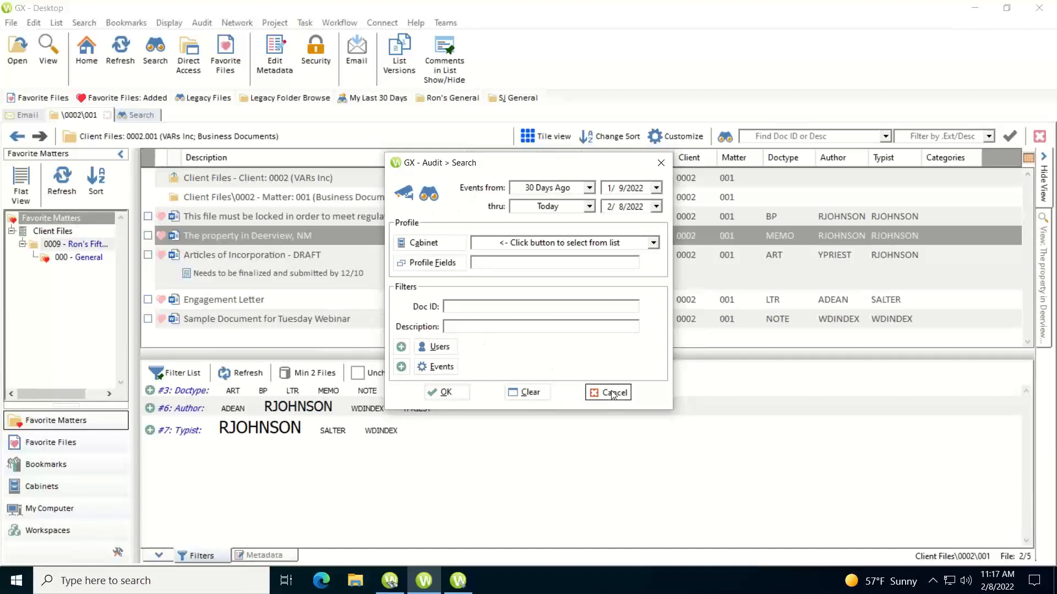
Step: View the audit events of the selected Deerview property document once more and return to the file list
left_click(197, 26)
left_click(209, 36)
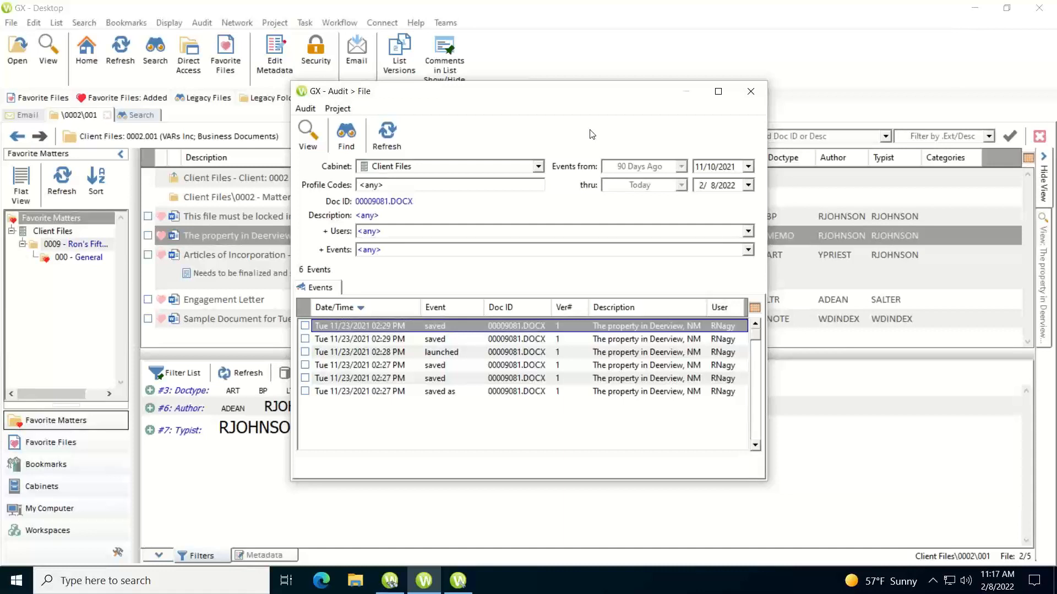
left_click(749, 94)
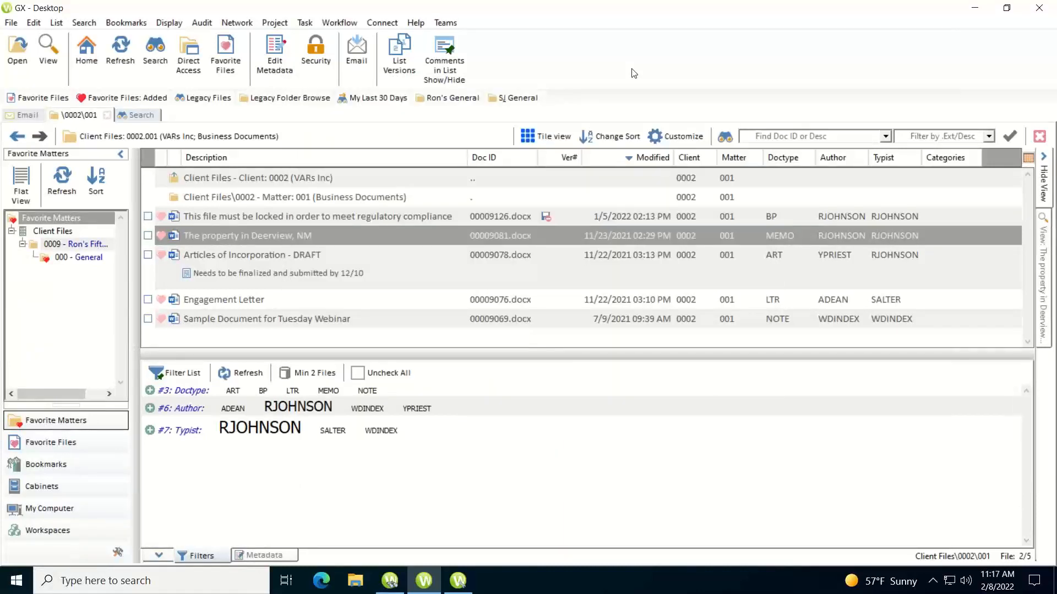